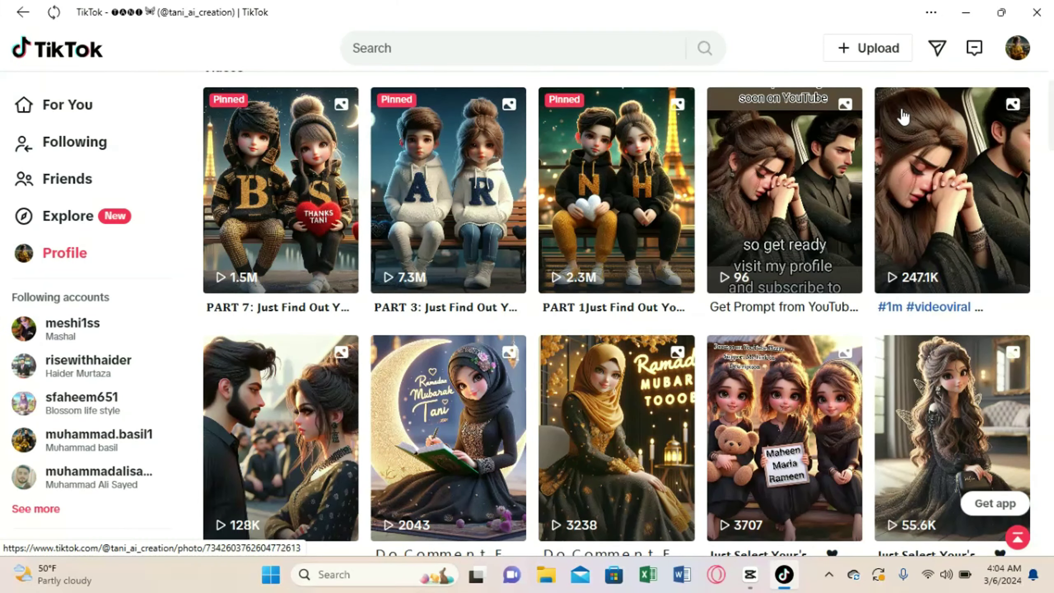
scroll(1042, 140, up, 1)
scroll(1041, 140, up, 2)
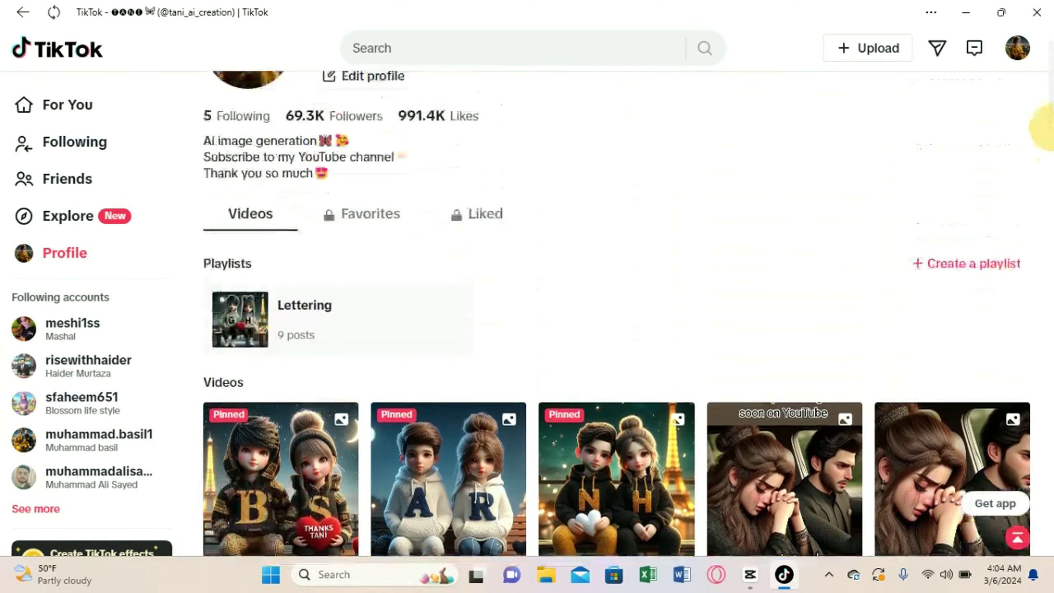
scroll(1042, 141, down, 3)
scroll(1046, 104, up, 2)
scroll(1047, 103, up, 3)
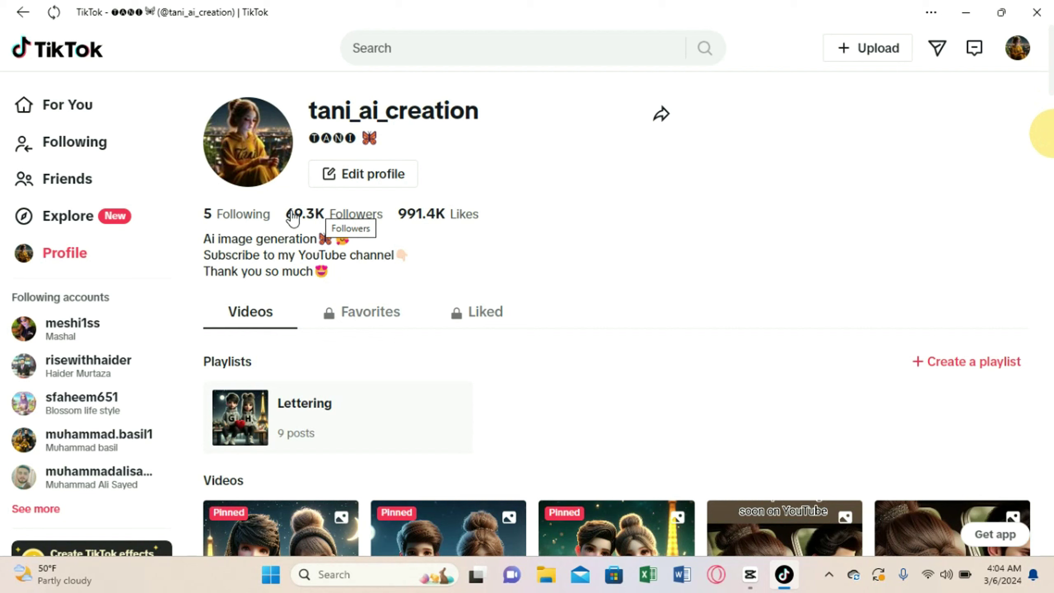
View the profile's follower list, then open the crying-couple video post.
click(308, 214)
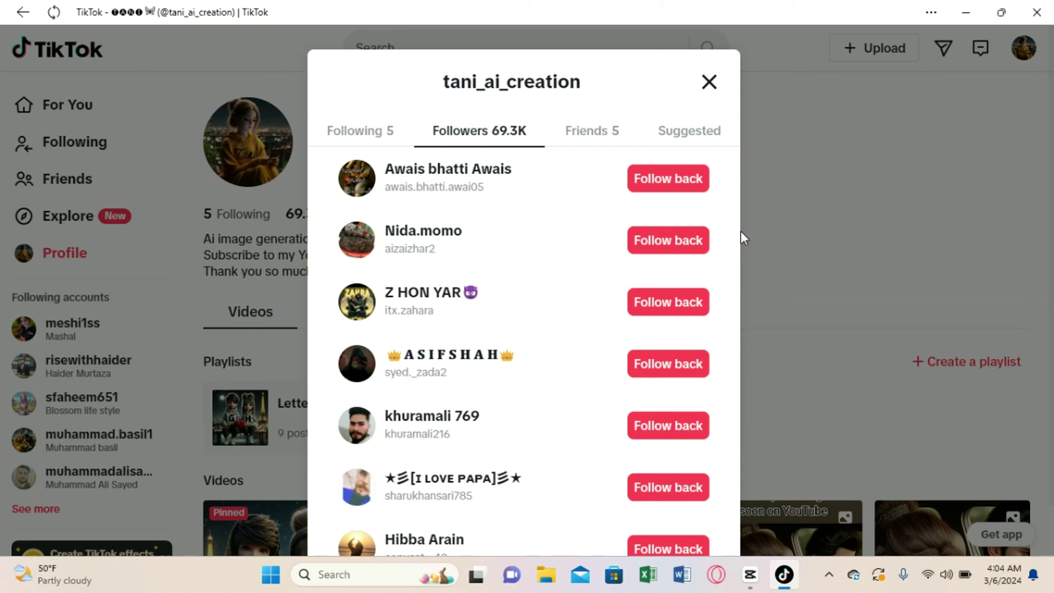
click(710, 82)
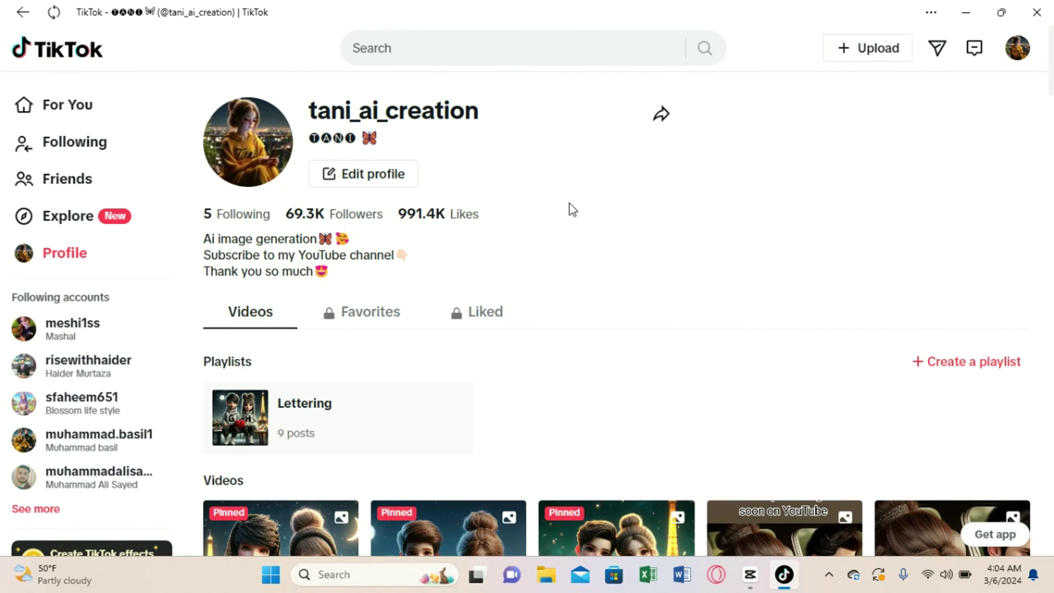
scroll(616, 330, down, 2)
scroll(616, 329, down, 2)
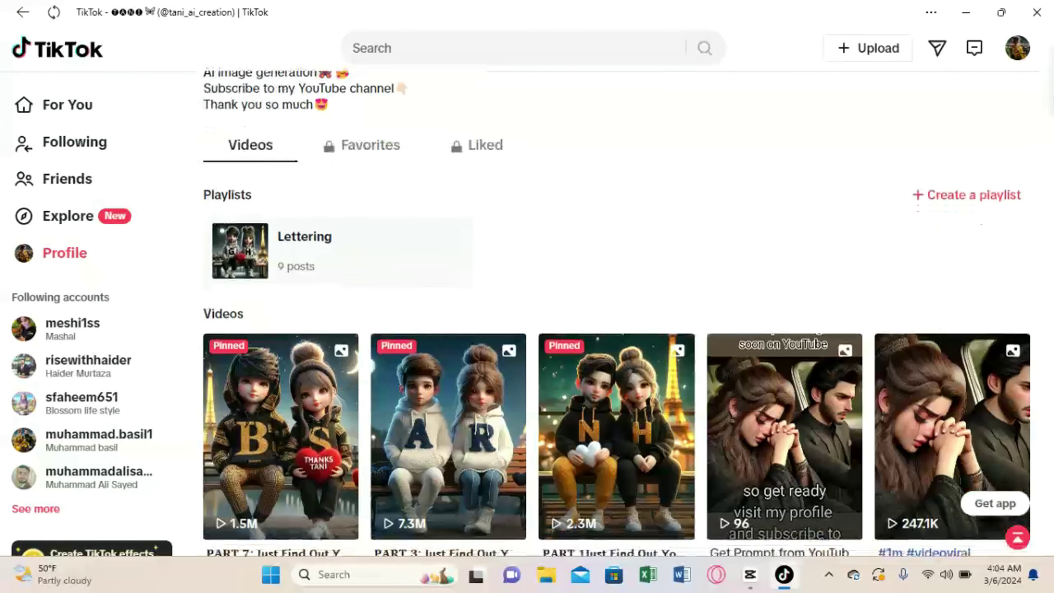
scroll(616, 329, down, 1)
scroll(617, 330, down, 1)
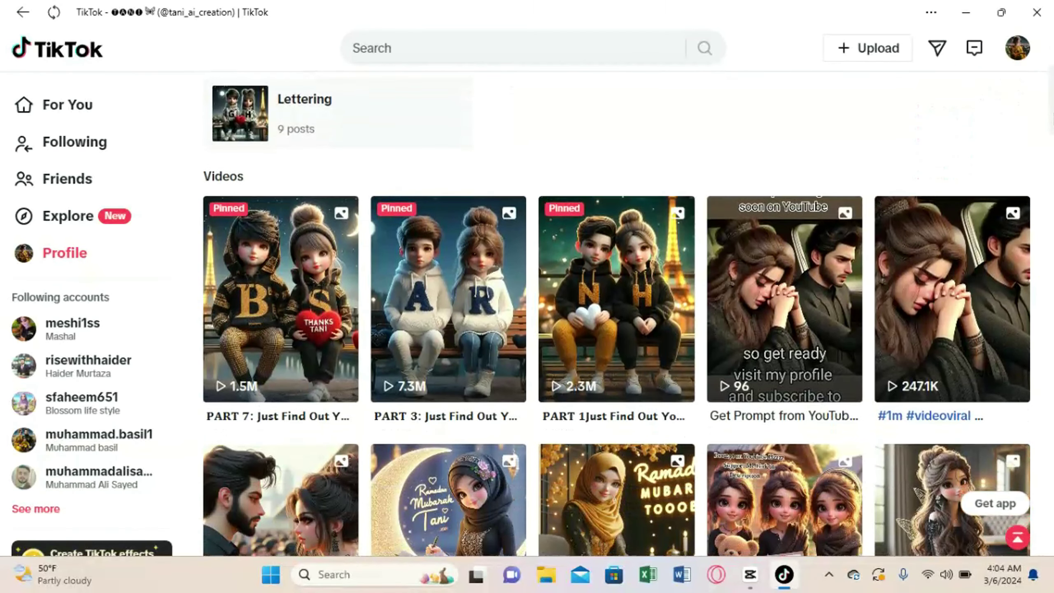
click(981, 298)
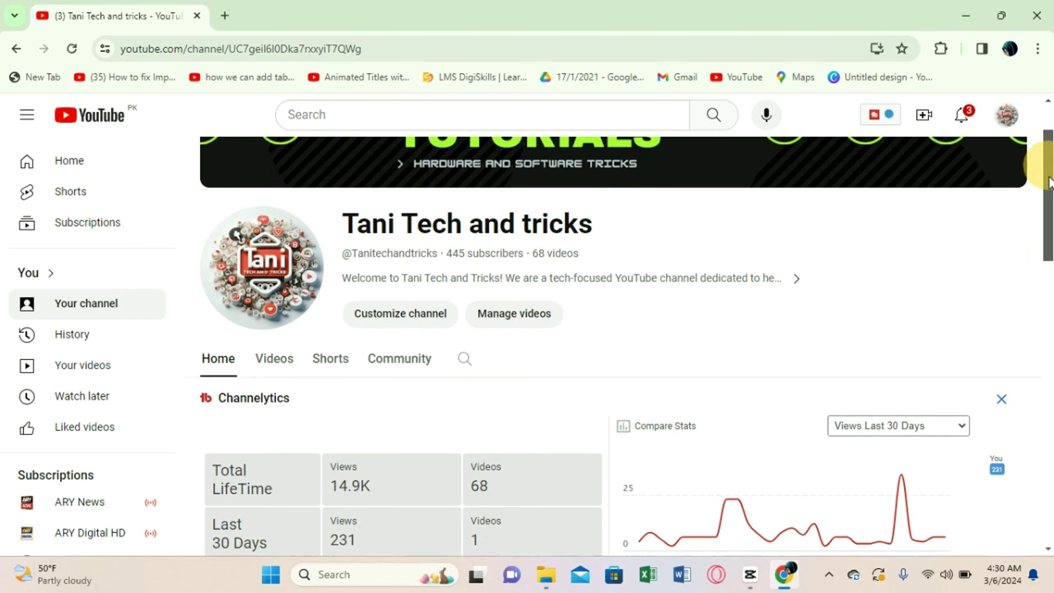
scroll(1039, 185, down, 4)
scroll(1039, 186, down, 4)
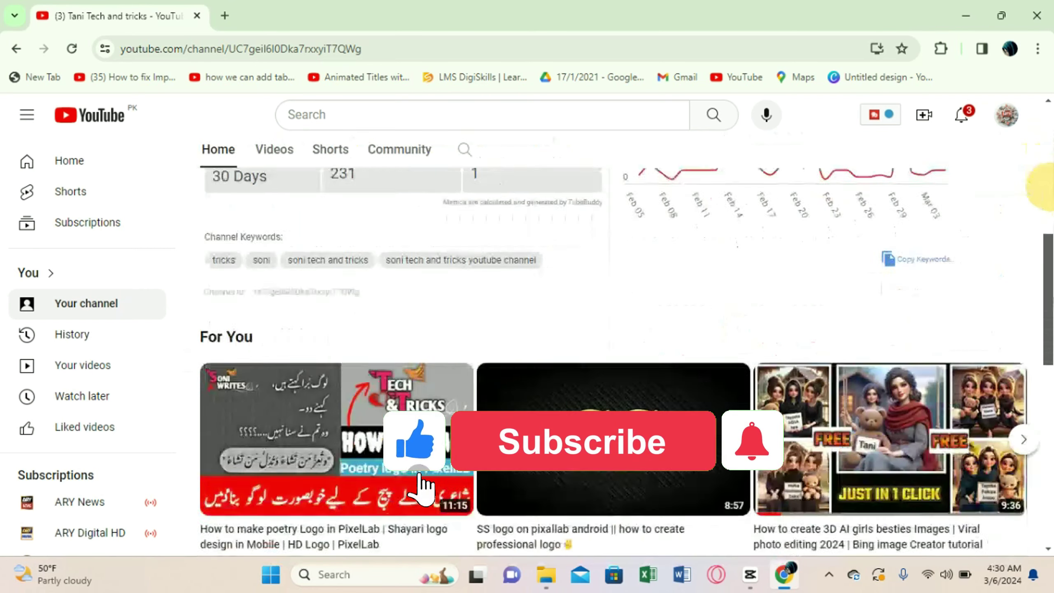
scroll(1039, 185, down, 4)
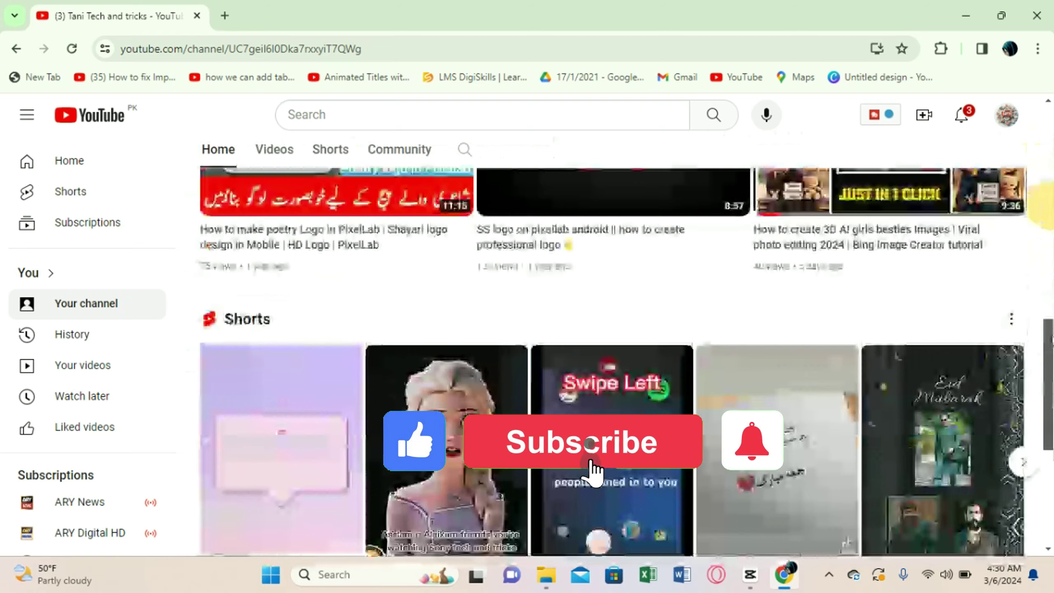
scroll(1042, 204, up, 6)
scroll(1042, 202, up, 5)
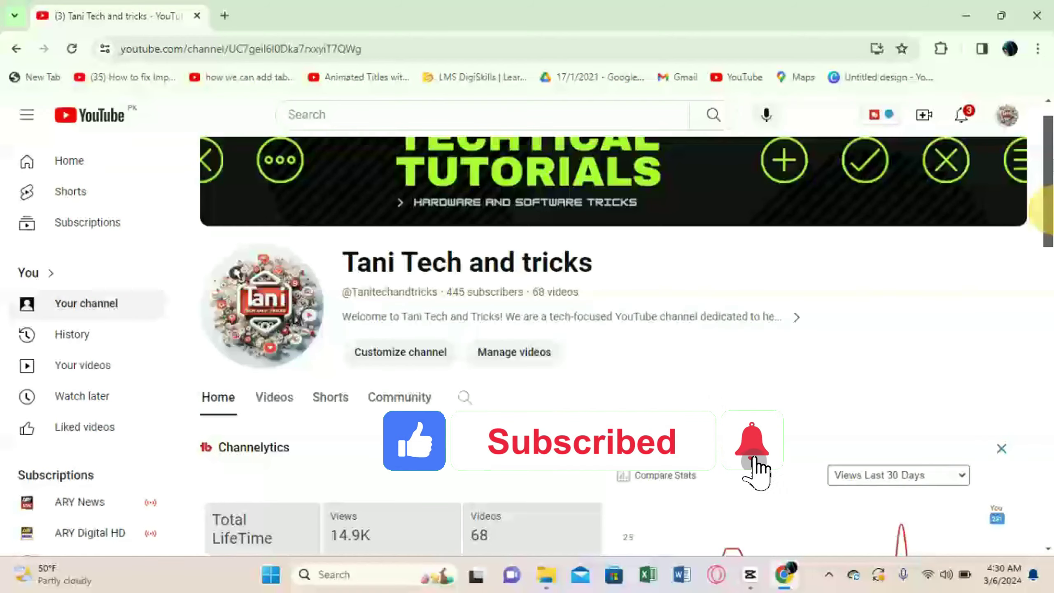
scroll(1042, 202, up, 2)
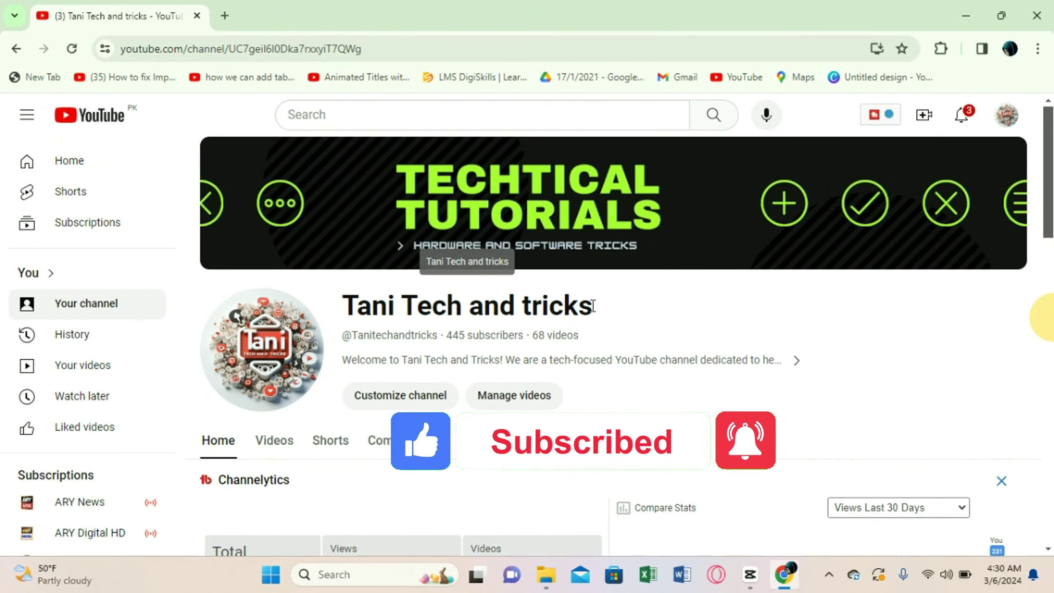
Highlight the channel name Tani Tech and tricks and its 445 subscribers count while reading.
drag(595, 307, 346, 307)
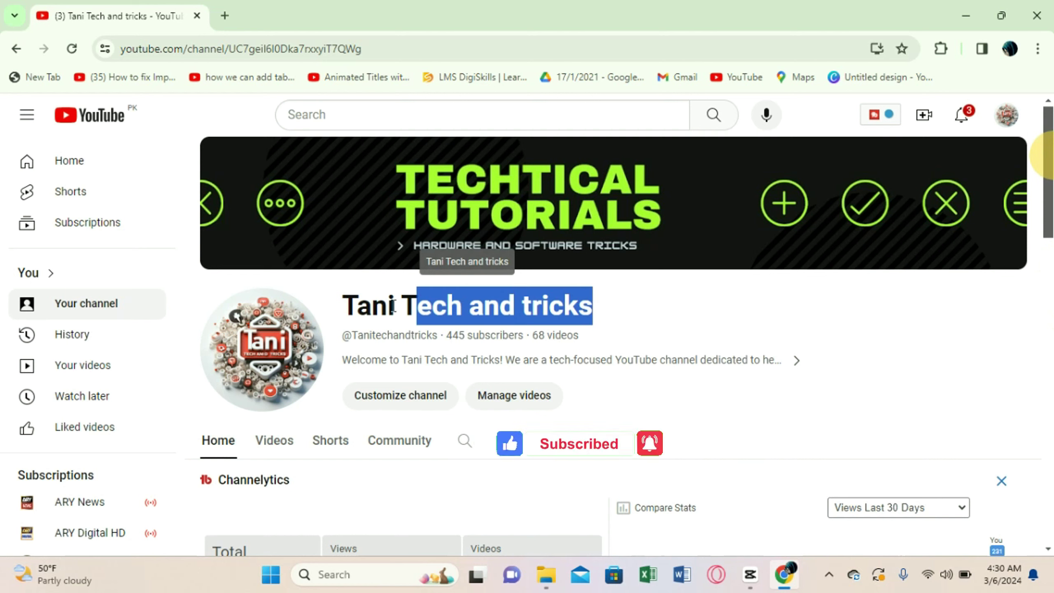
click(870, 327)
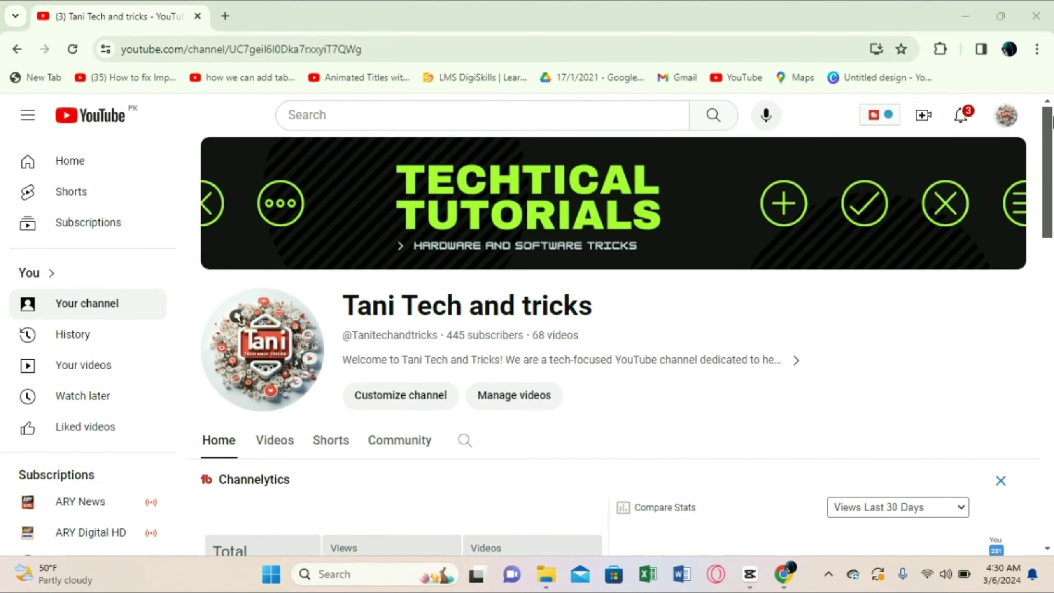
mouse_move(1047, 165)
mouse_down()
mouse_move(1048, 387)
mouse_move(1047, 165)
mouse_up()
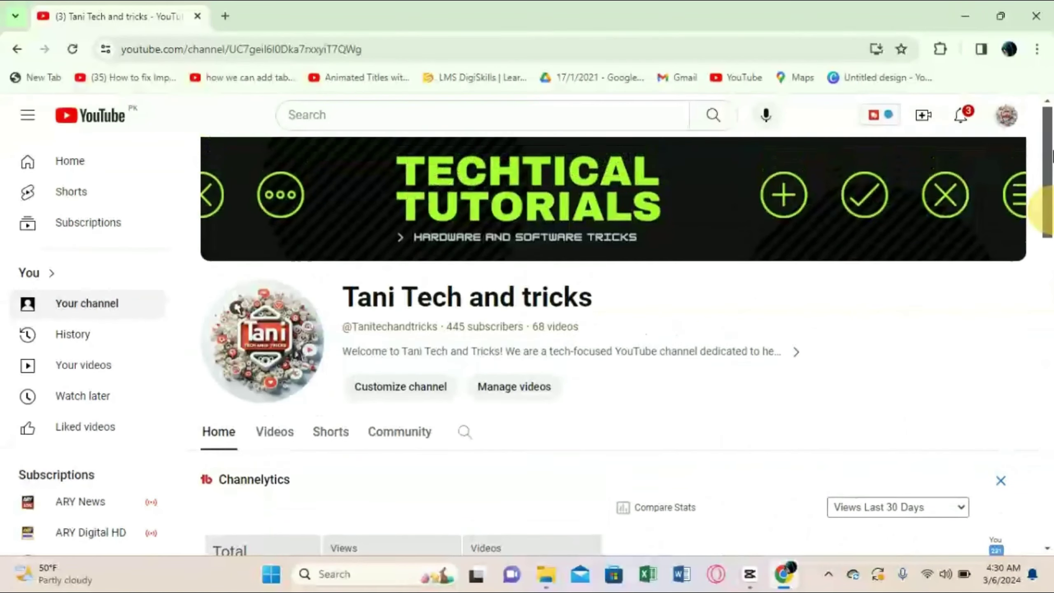
drag(594, 306, 344, 307)
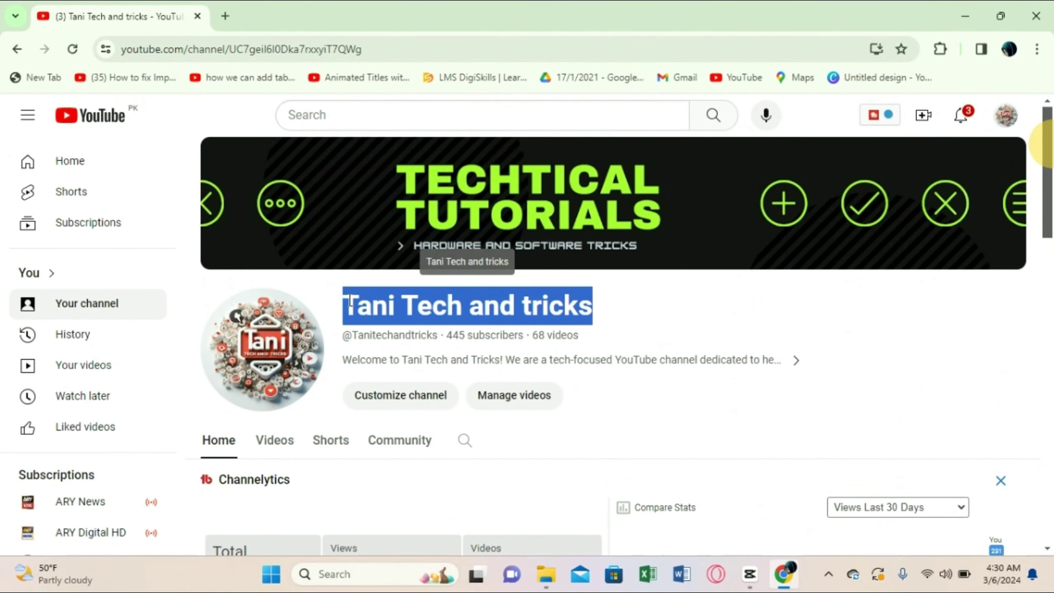
click(524, 338)
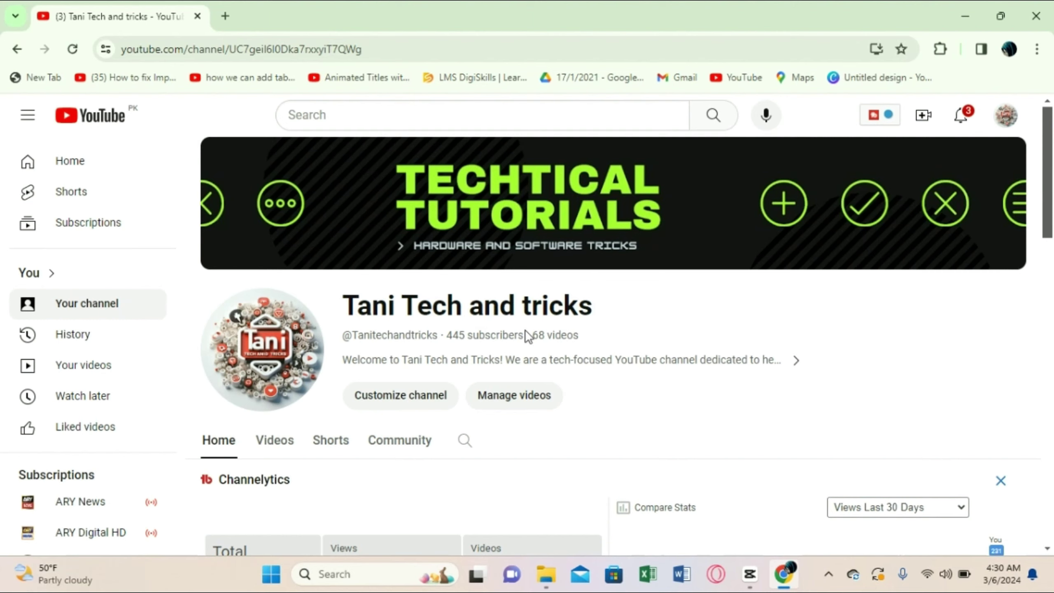
drag(526, 334, 446, 338)
click(600, 329)
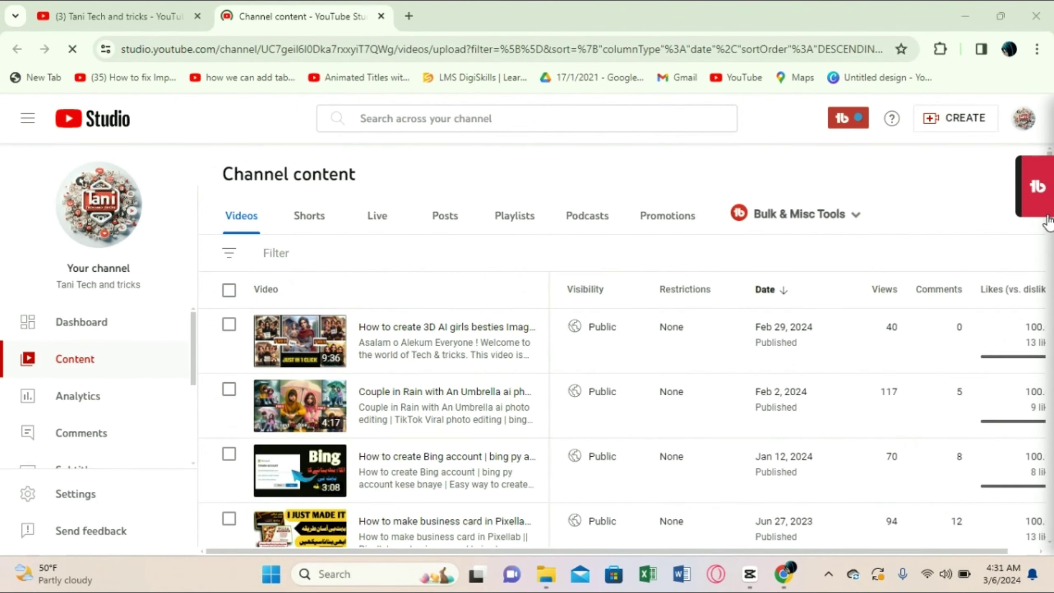
Bring up and dismiss the browser's page options on the channel page.
right_click(1051, 239)
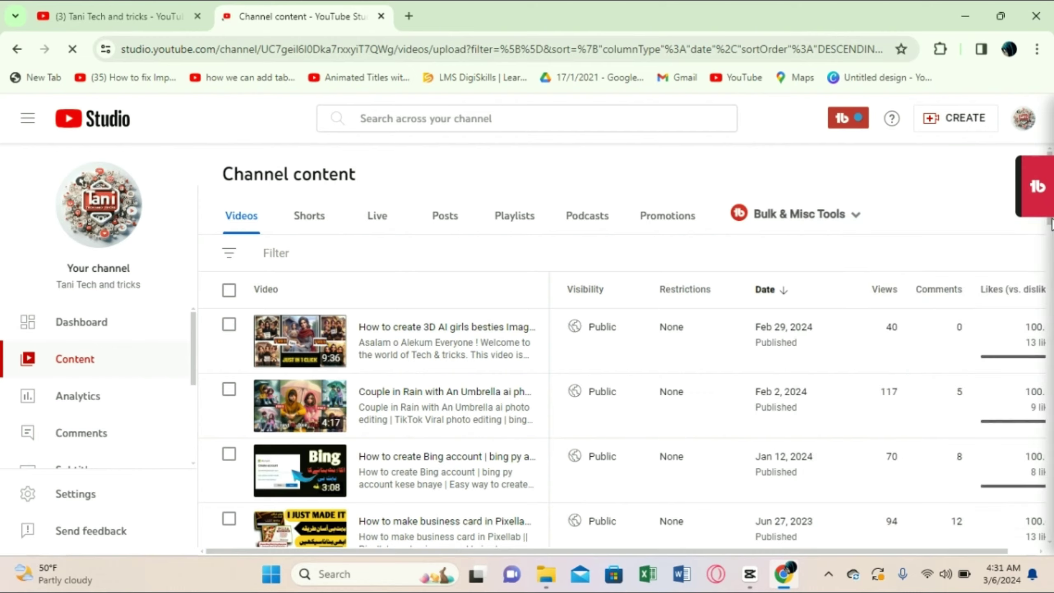
right_click(1050, 265)
click(1049, 265)
scroll(1049, 280, down, 15)
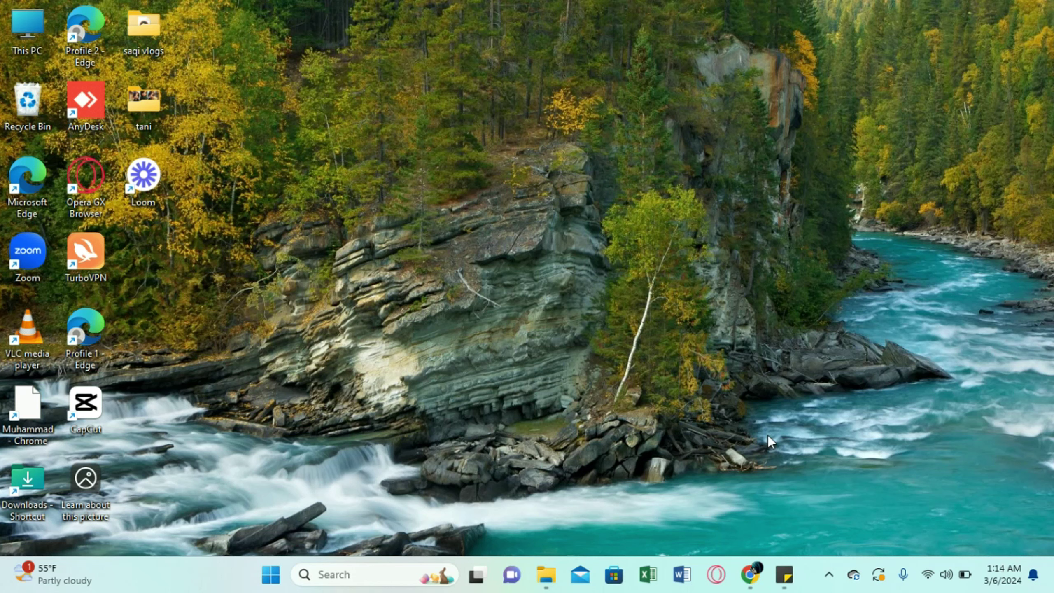
Return to the Bing Image Creator page and focus the empty prompt box.
click(749, 575)
click(371, 182)
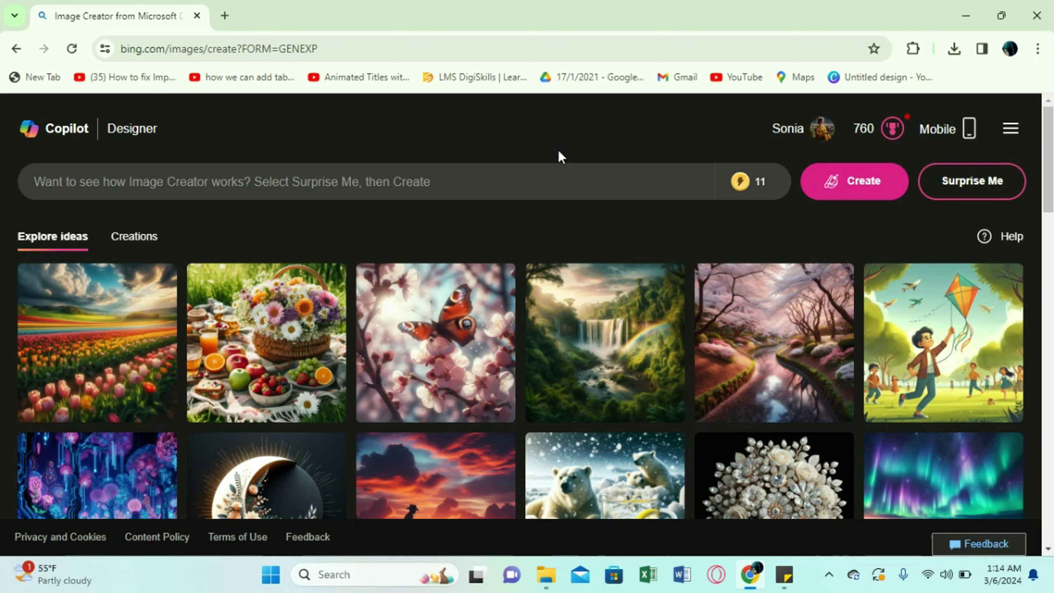
click(369, 181)
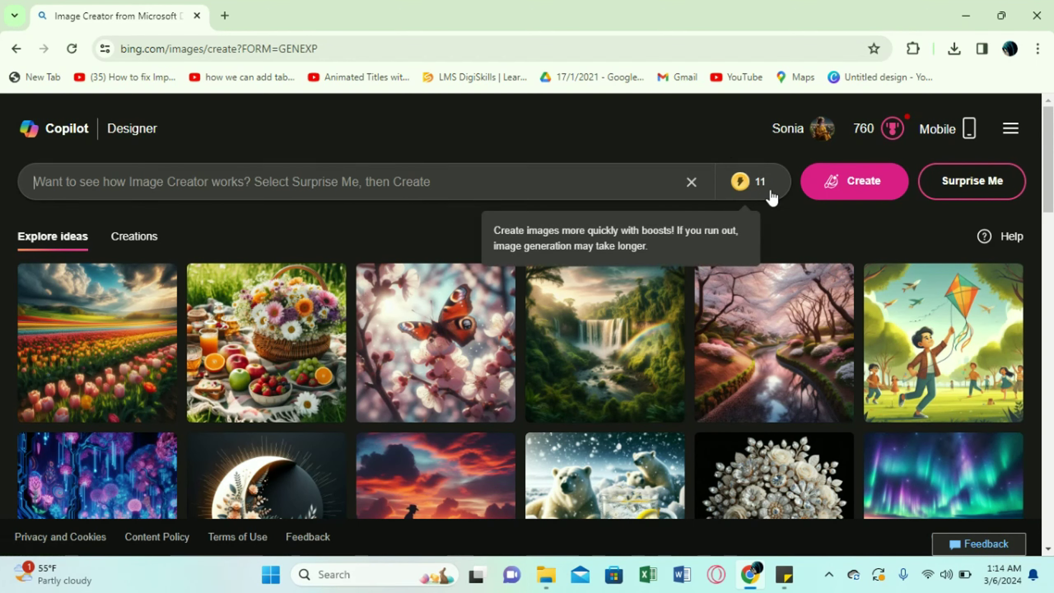
mouse_move(436, 343)
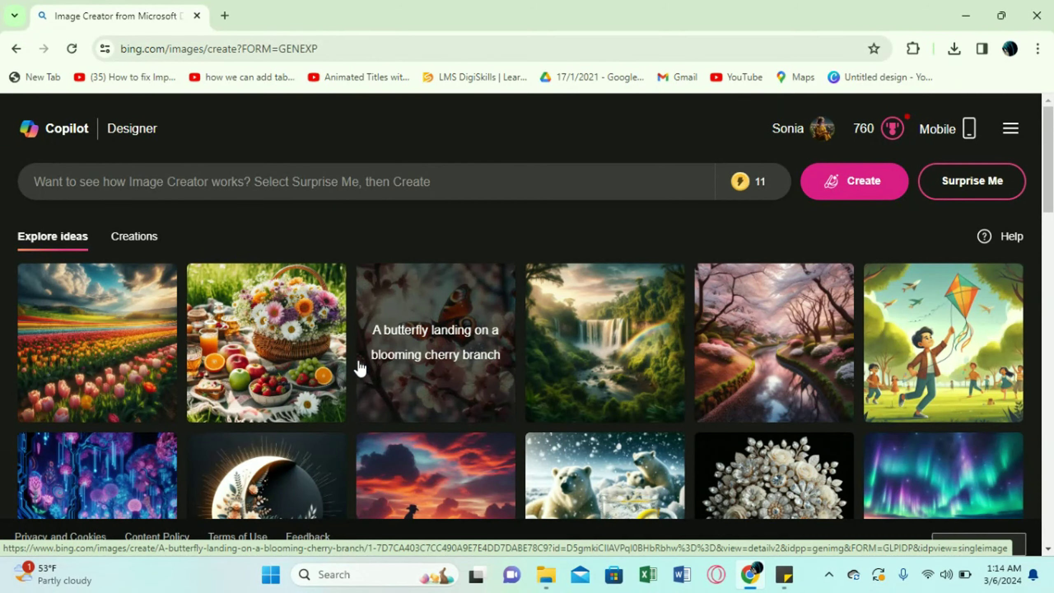
mouse_move(1048, 205)
mouse_down()
mouse_move(1048, 239)
mouse_move(1047, 164)
mouse_move(1047, 224)
mouse_up()
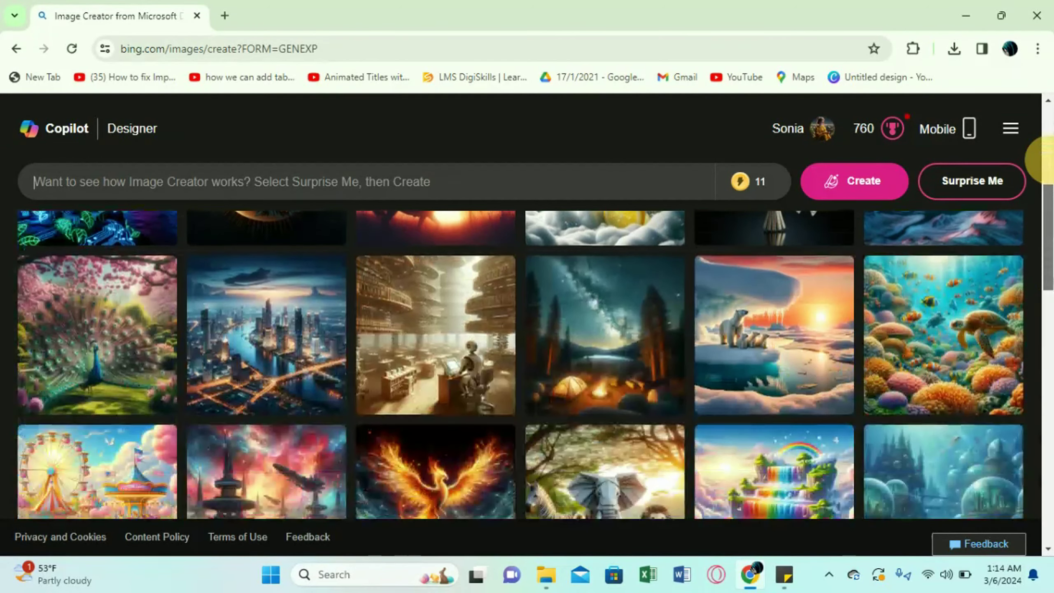
drag(1039, 156, 1039, 115)
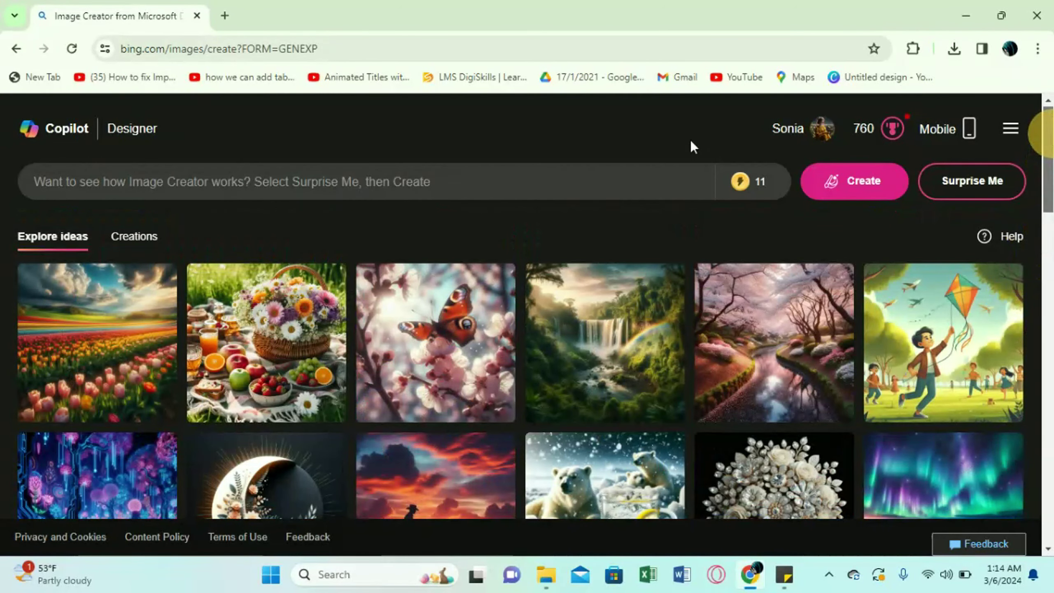
click(626, 174)
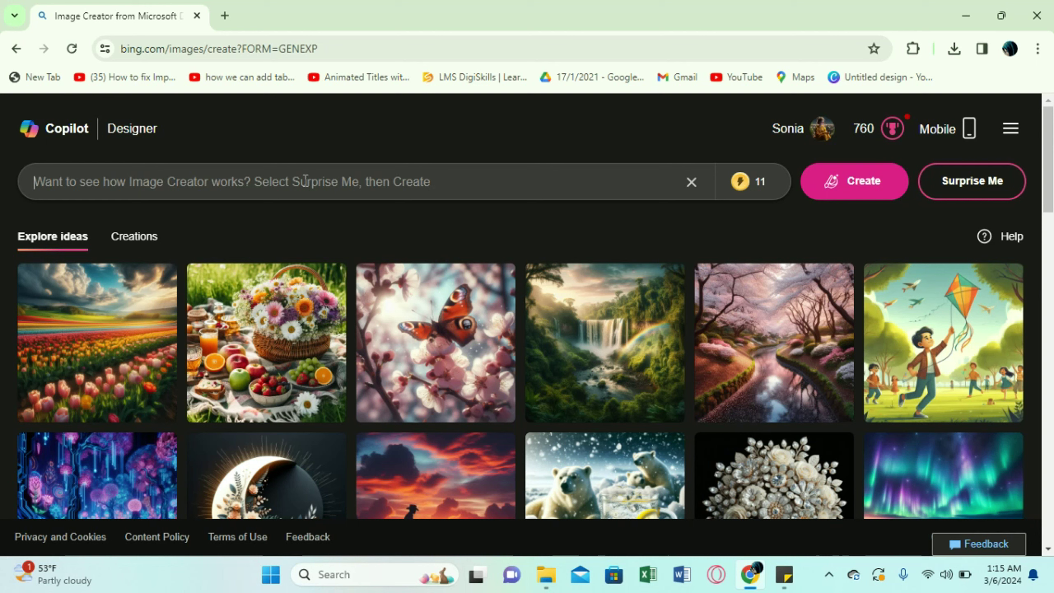
Copy the full 3D Disney Pakistani couple breakup prompt from the sticky note.
click(784, 574)
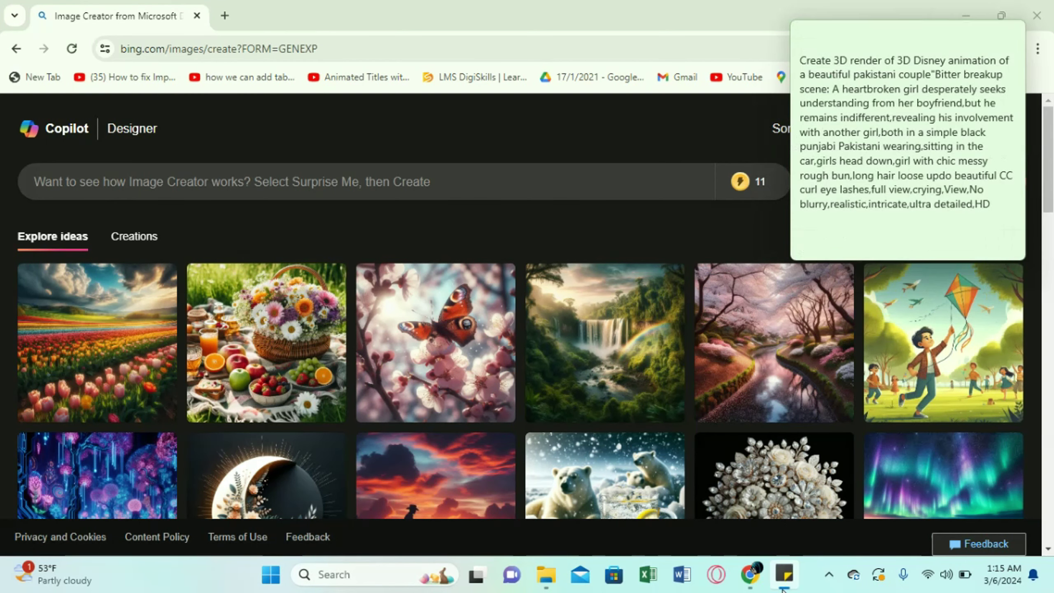
click(906, 161)
key(ctrl+a)
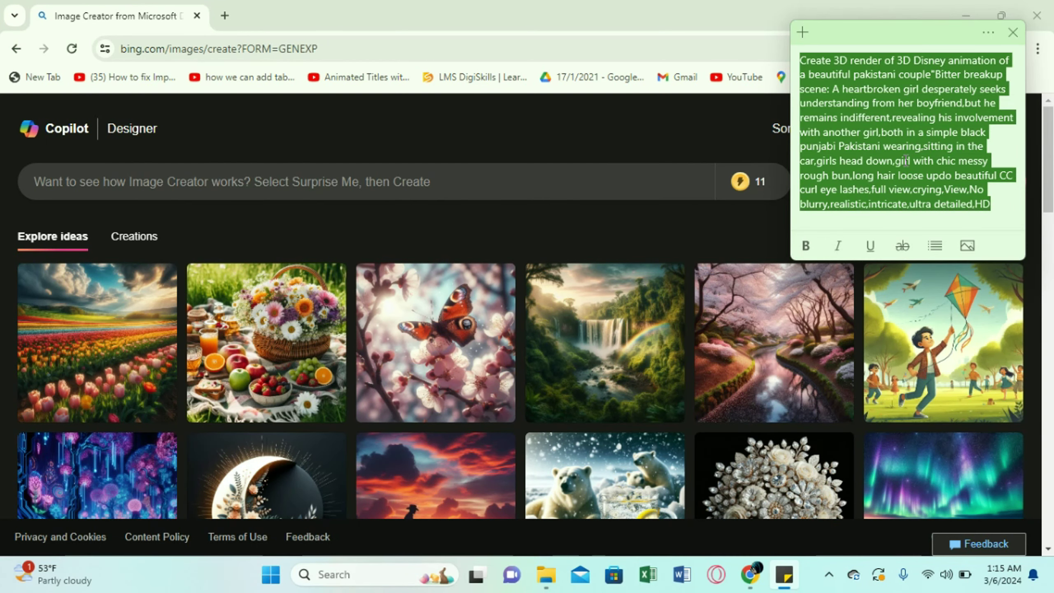
key(ctrl+c)
Paste the prompt into Bing Image Creator and start generating images.
click(519, 178)
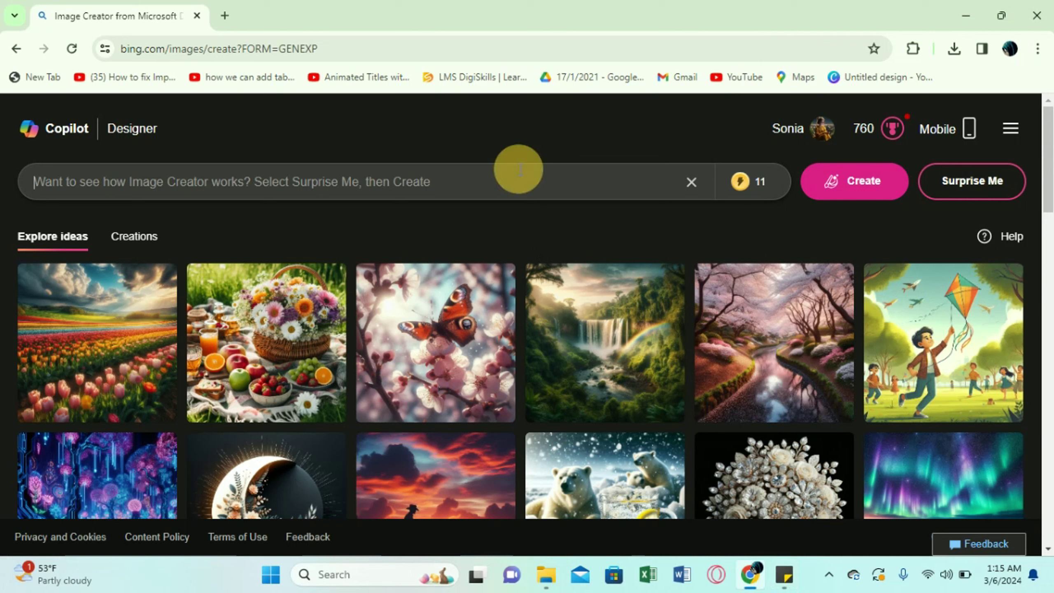
key(ctrl+v)
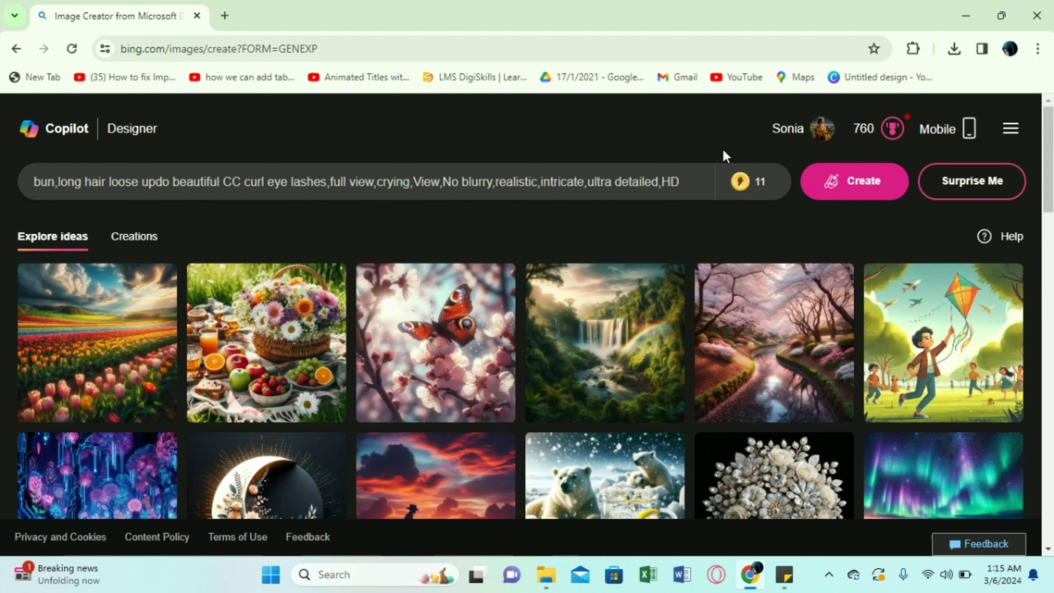
click(857, 182)
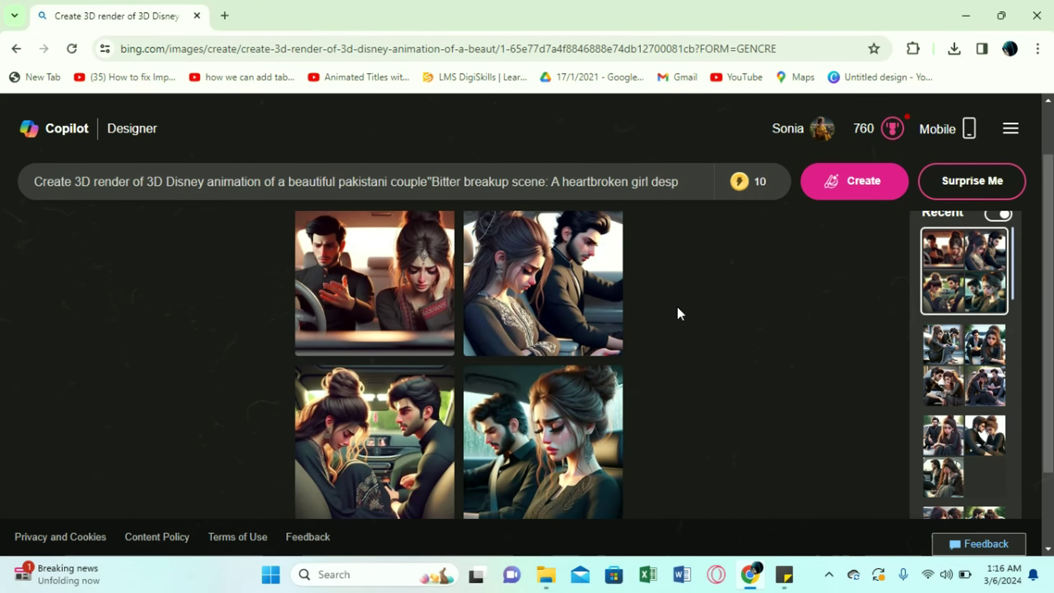
mouse_move(1042, 281)
mouse_down()
mouse_move(1042, 262)
mouse_move(1043, 279)
mouse_up()
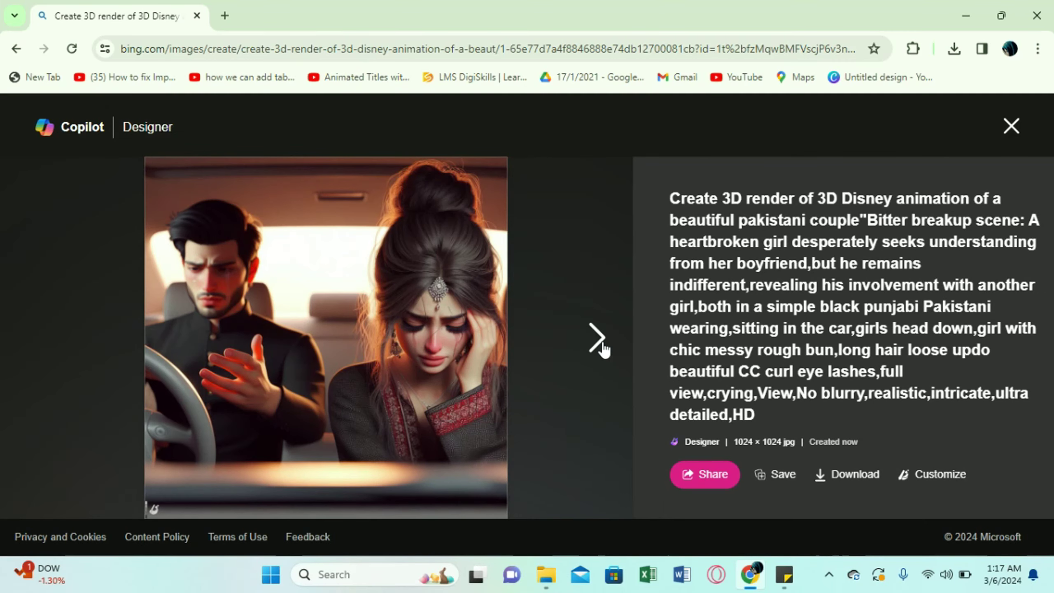
Step through the remaining couple-in-car images full size, then return to the results grid.
click(599, 340)
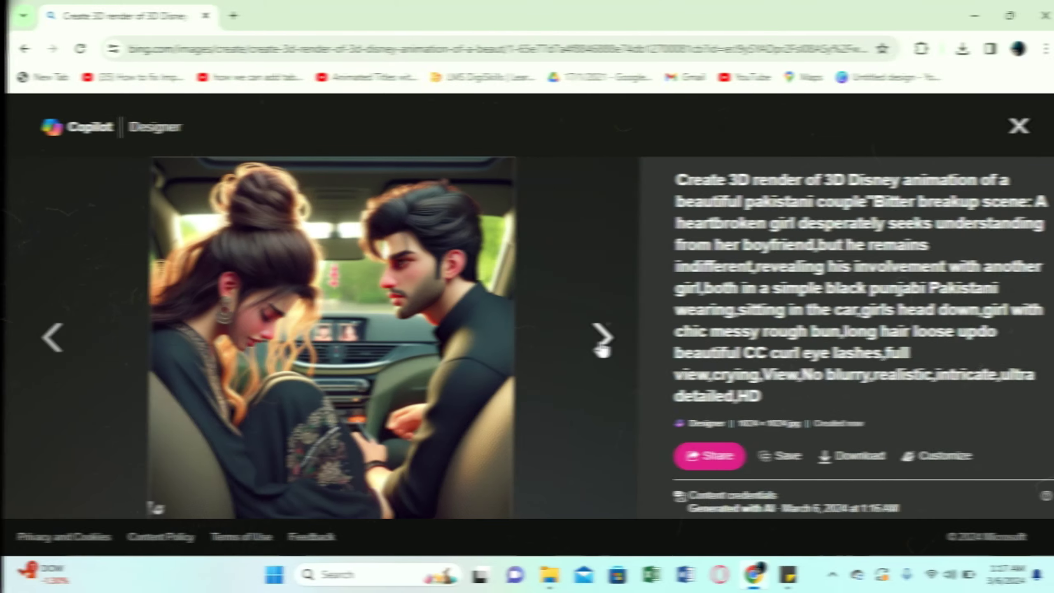
click(597, 339)
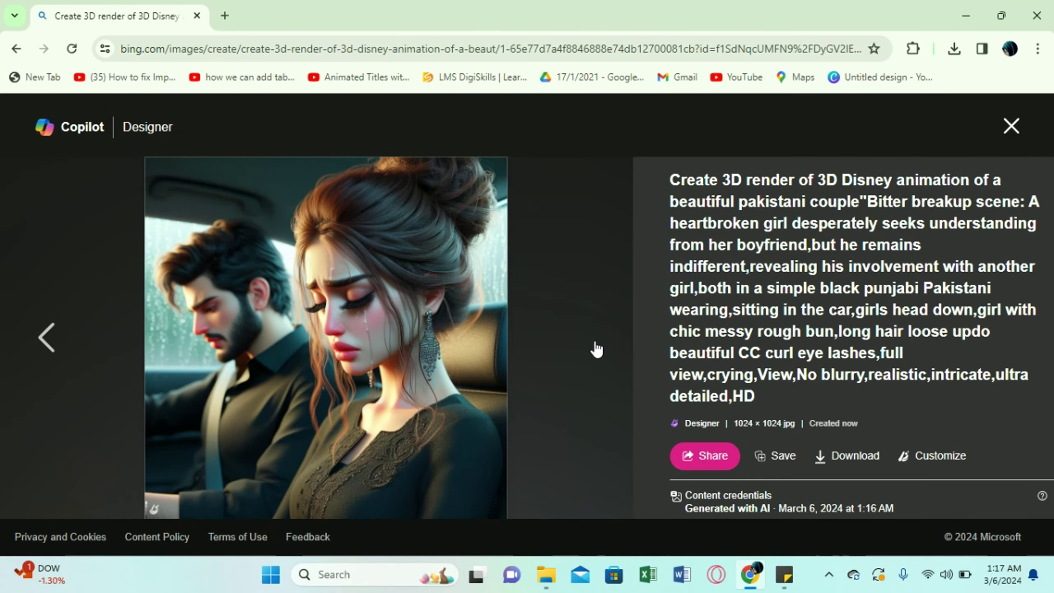
click(1011, 128)
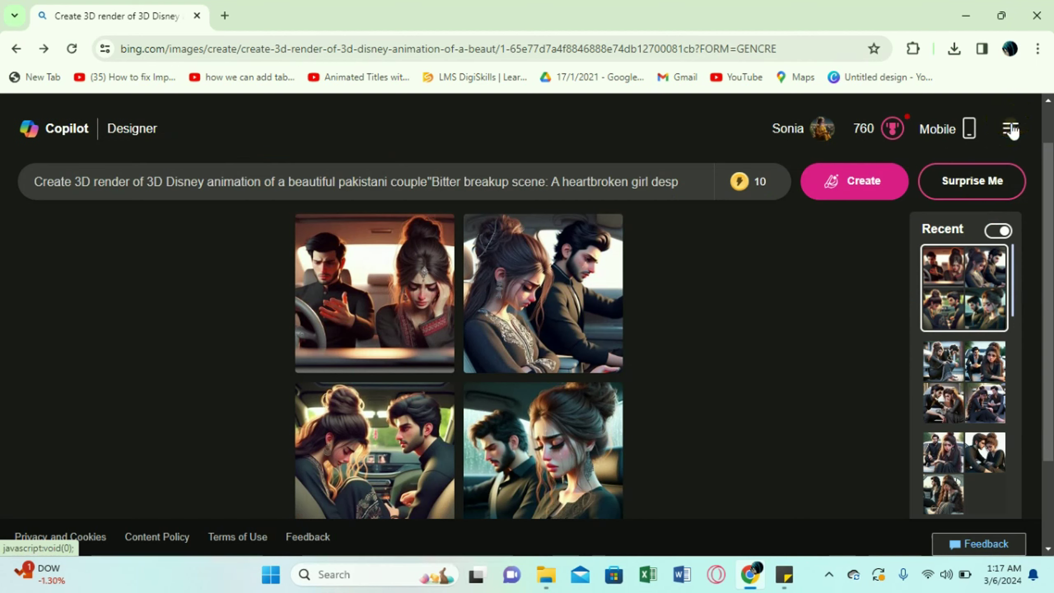
click(626, 181)
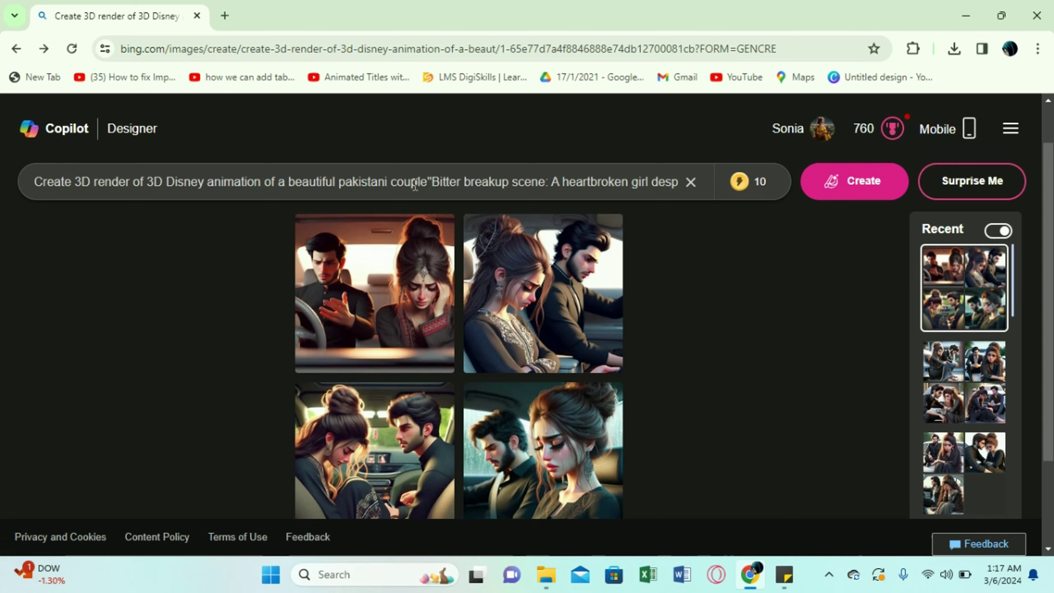
Read through the prompt, highlighting the heartbroken girl and clothing/car parts.
mouse_move(412, 183)
mouse_down()
mouse_move(298, 181)
mouse_move(346, 182)
mouse_up()
click(527, 182)
mouse_move(550, 183)
mouse_down()
mouse_move(678, 182)
mouse_move(436, 181)
mouse_up()
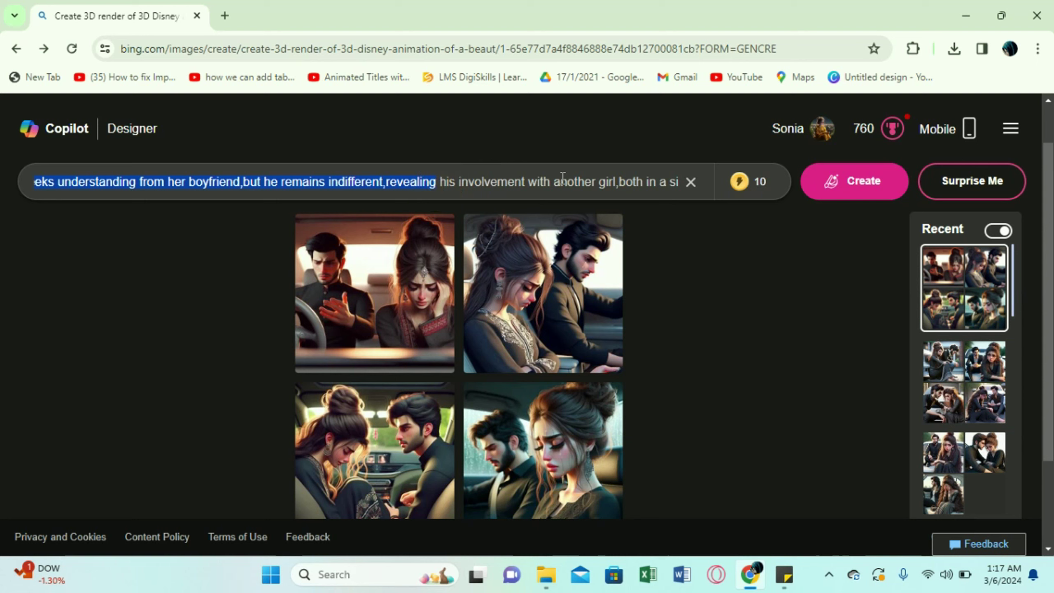
click(655, 183)
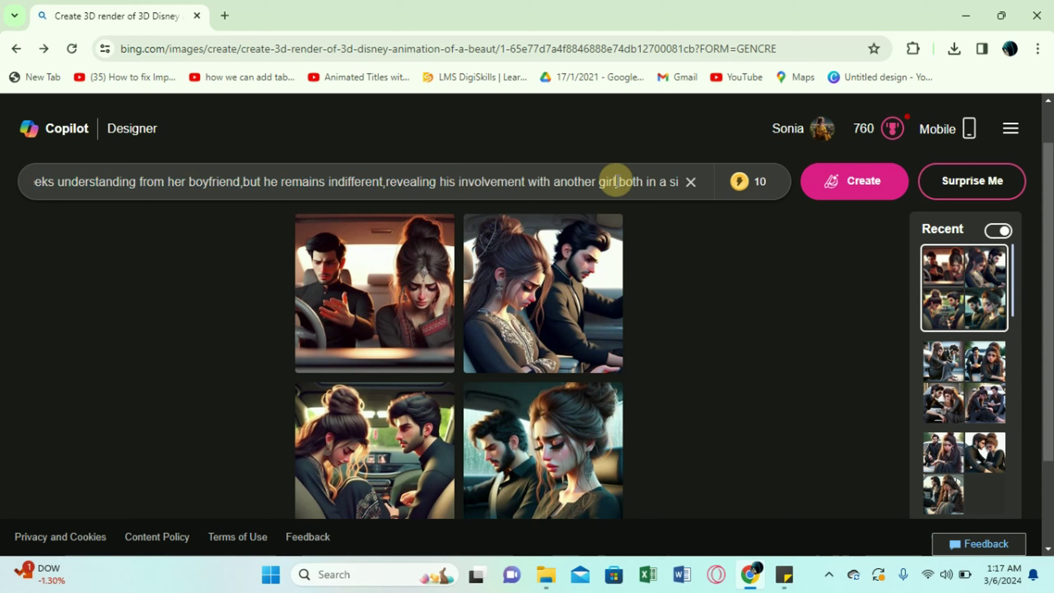
mouse_move(618, 181)
mouse_down()
mouse_move(665, 183)
mouse_move(566, 183)
mouse_up()
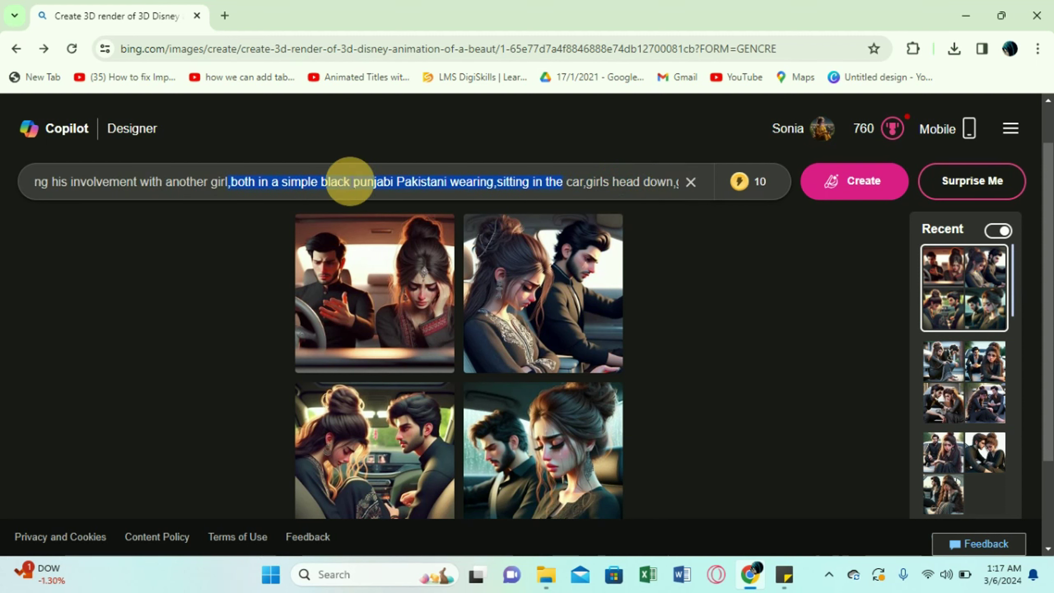
Change the couple's clothing from black to white and generate a new image set.
click(352, 182)
key(BackSpace)
key(BackSpace)
key(BackSpace)
key(BackSpace)
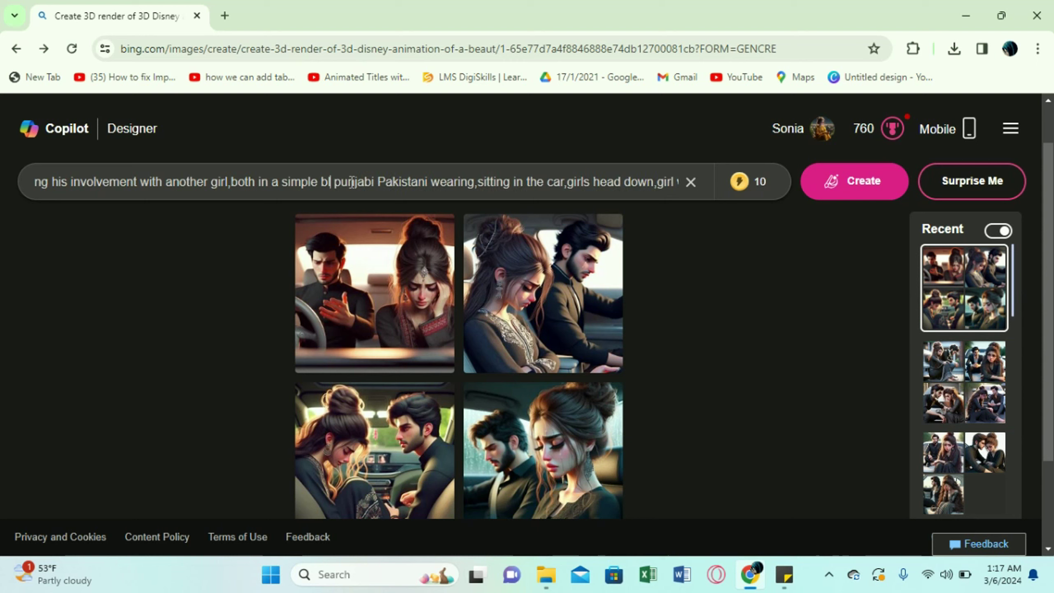
key(BackSpace)
text(white)
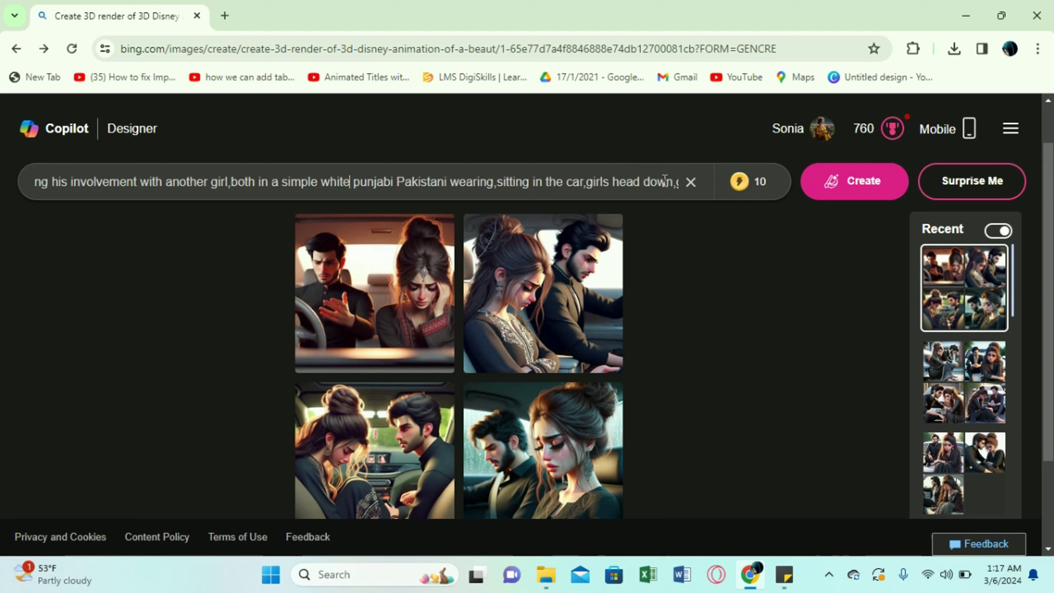
click(845, 184)
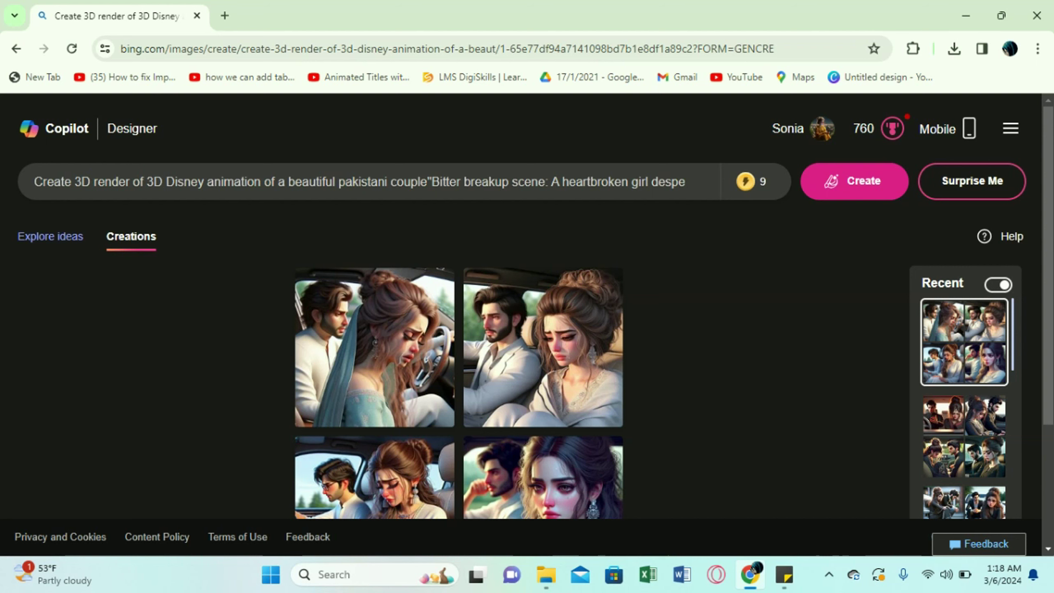
drag(1048, 240, 1041, 278)
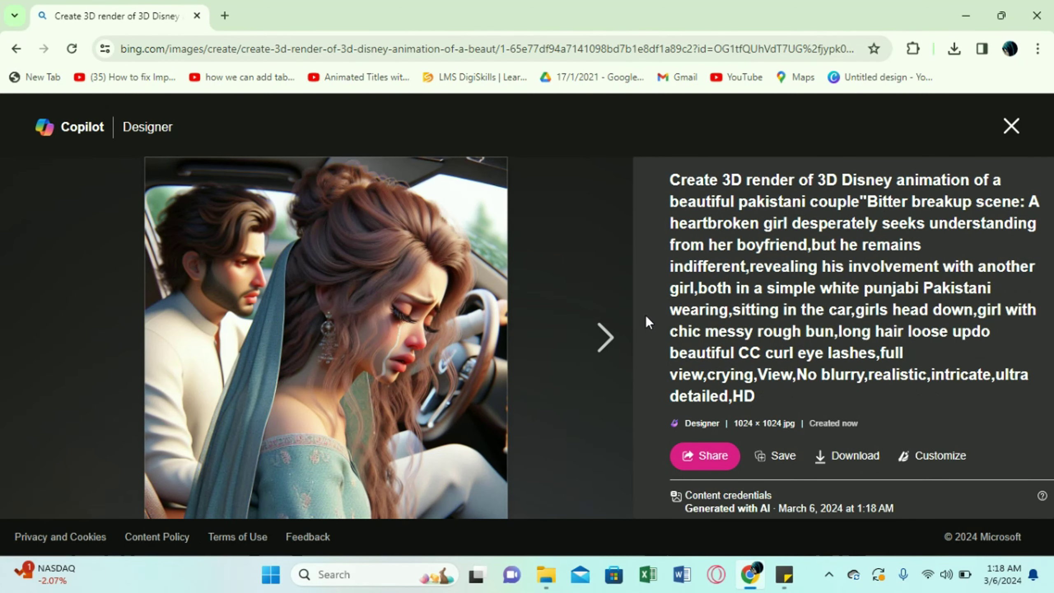
Browse the rest of the white-outfit couple images in the viewer, then close it.
click(599, 338)
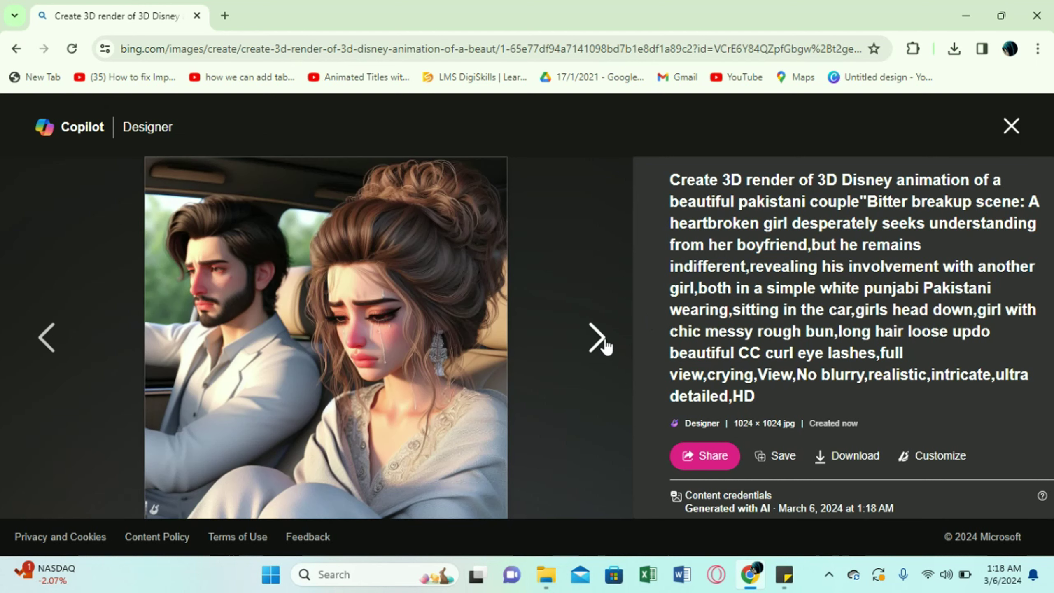
click(599, 339)
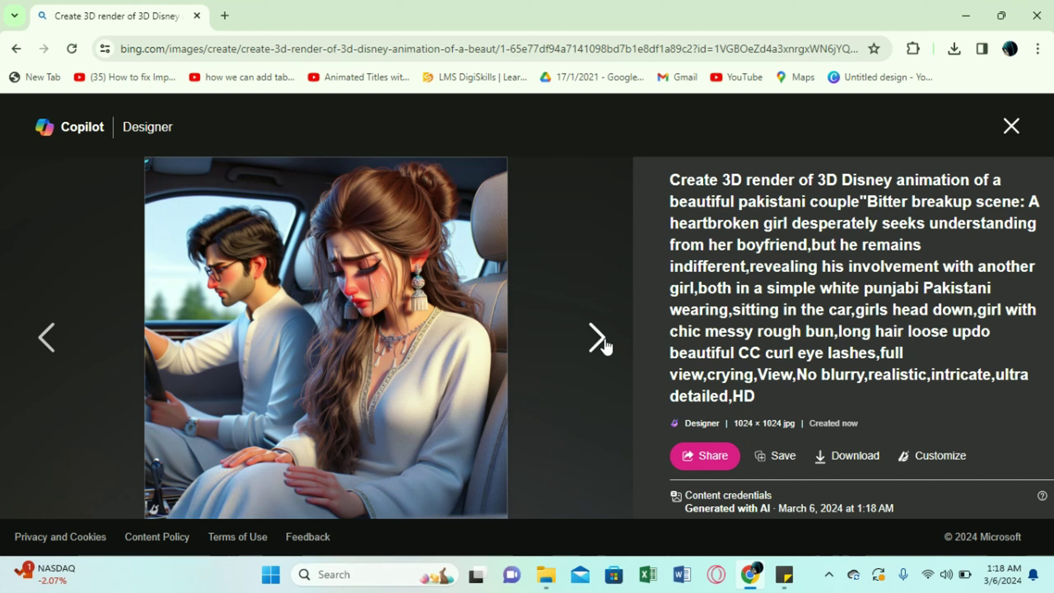
click(601, 340)
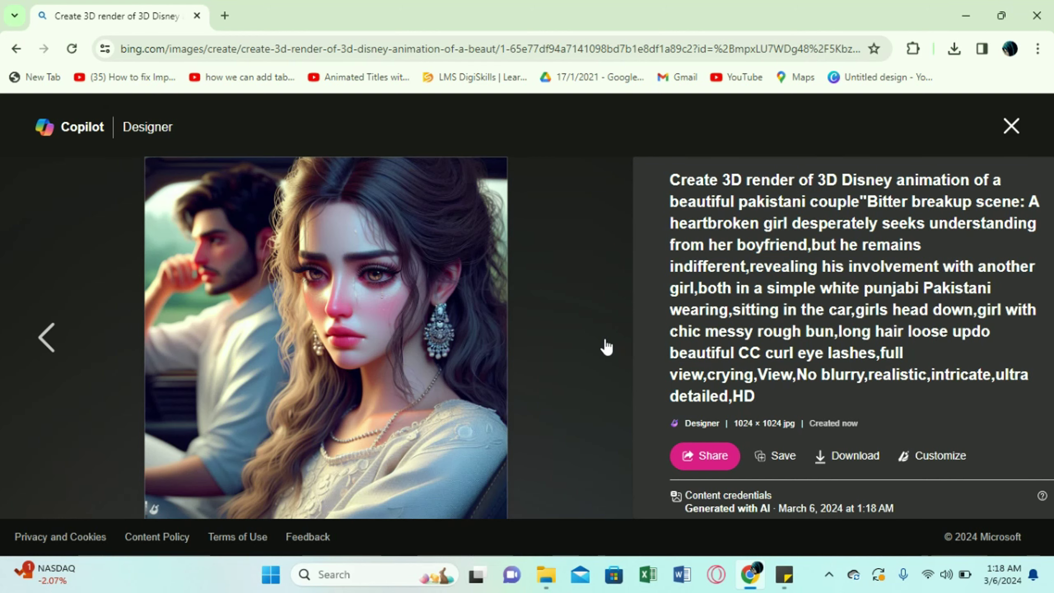
key(Left)
click(599, 338)
click(1011, 126)
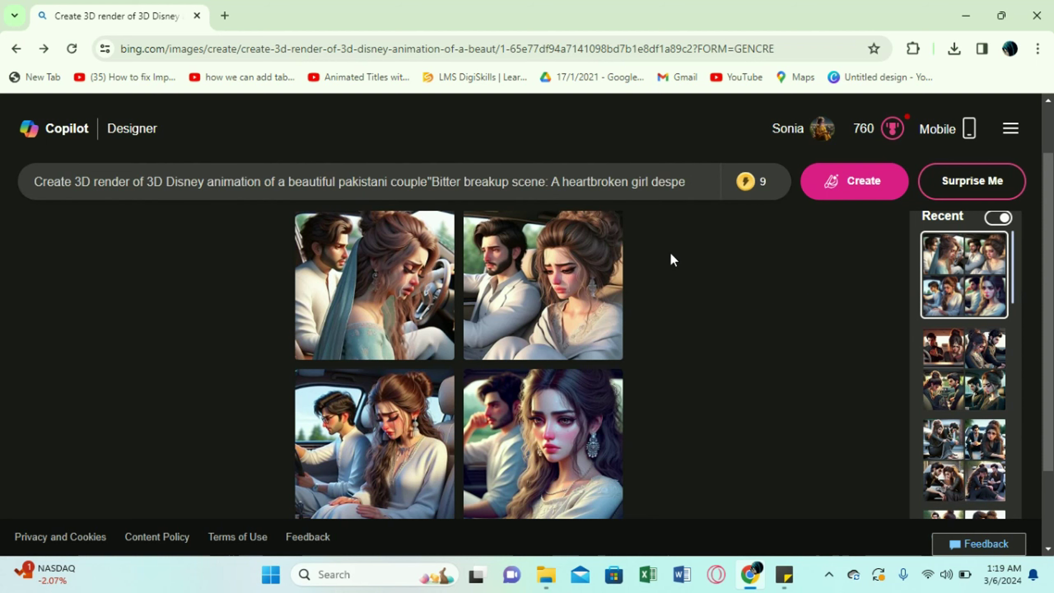
Reopen the black-outfit set and edit the prompt so the couple sits on a white car.
click(982, 370)
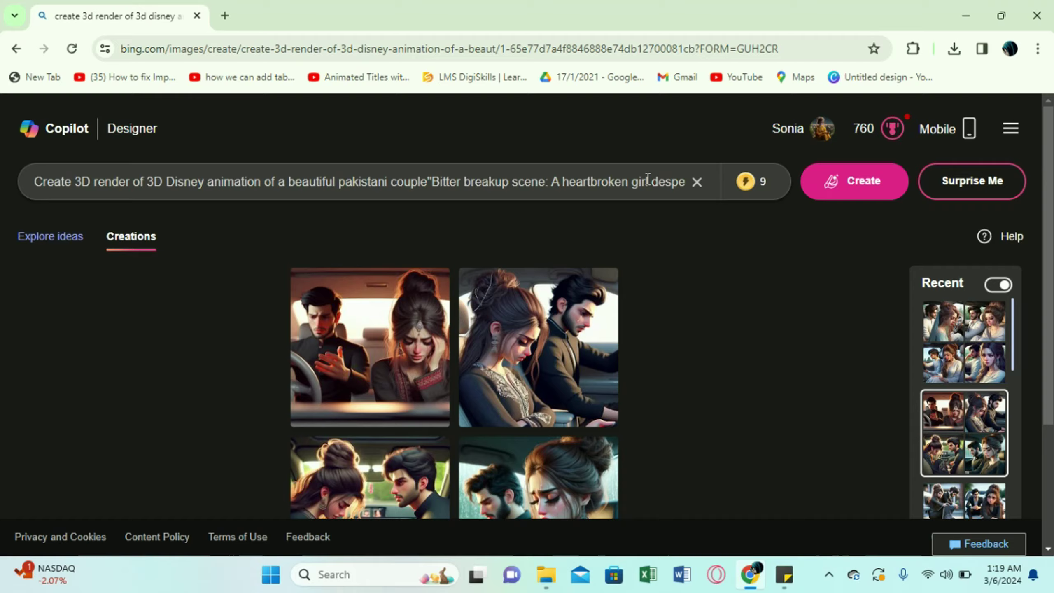
key(ctrl+plus)
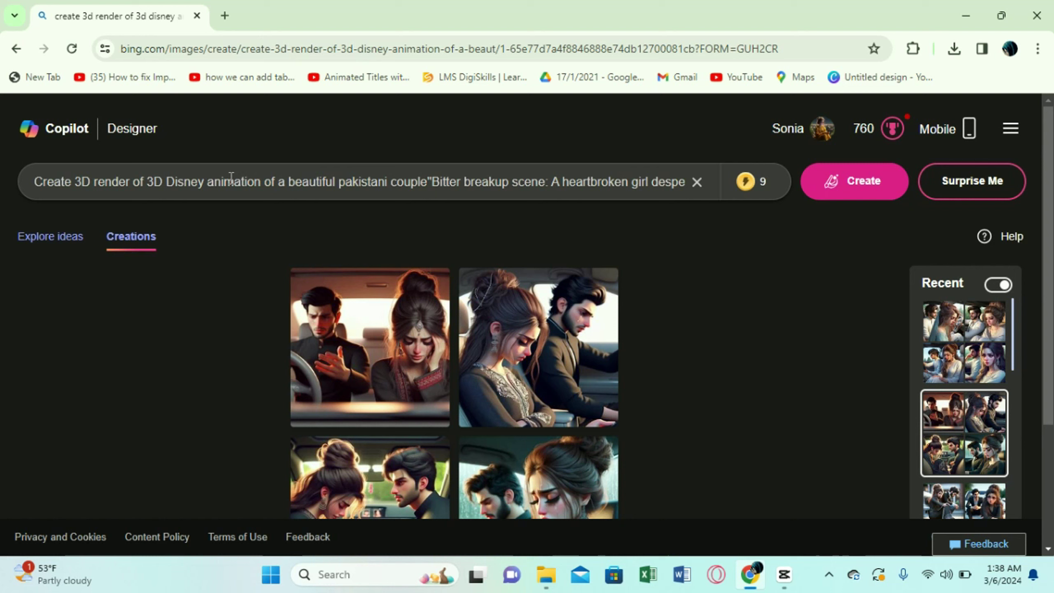
drag(585, 182, 361, 181)
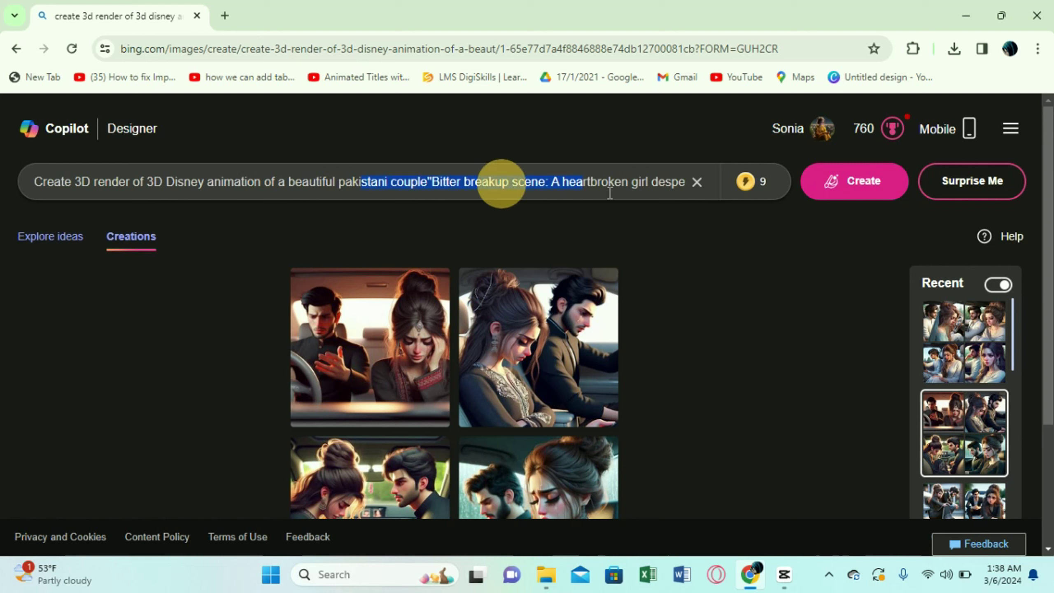
mouse_move(586, 182)
mouse_down()
mouse_move(598, 181)
mouse_move(577, 181)
mouse_up()
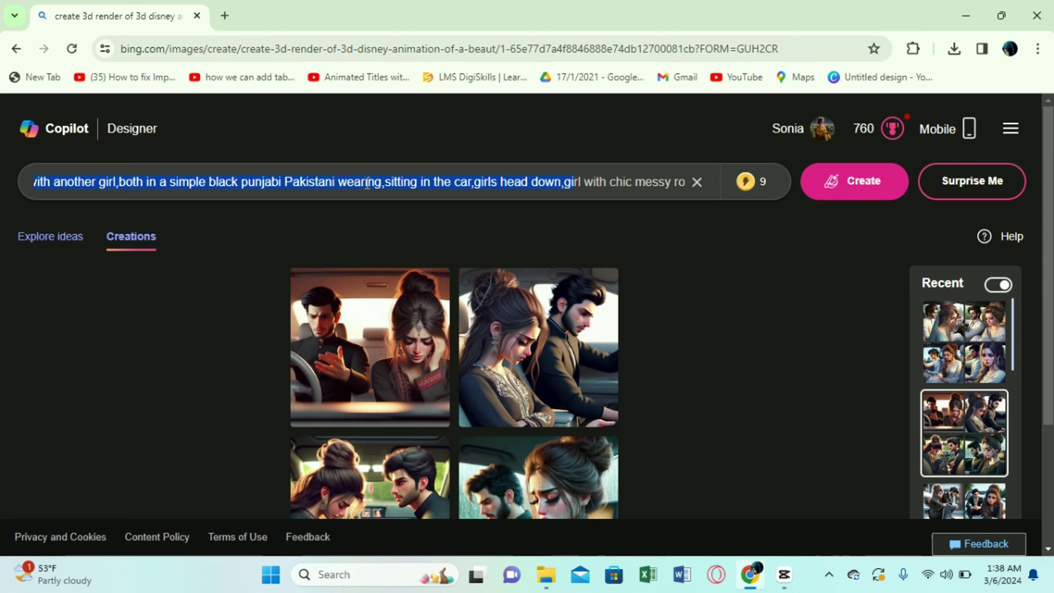
click(441, 181)
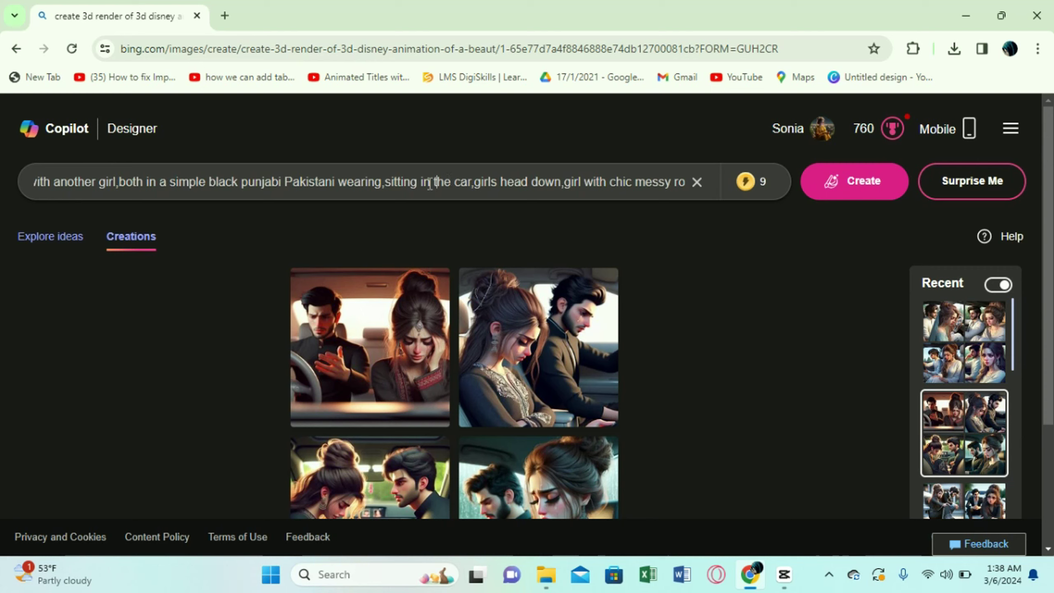
key(BackSpace)
key(BackSpace)
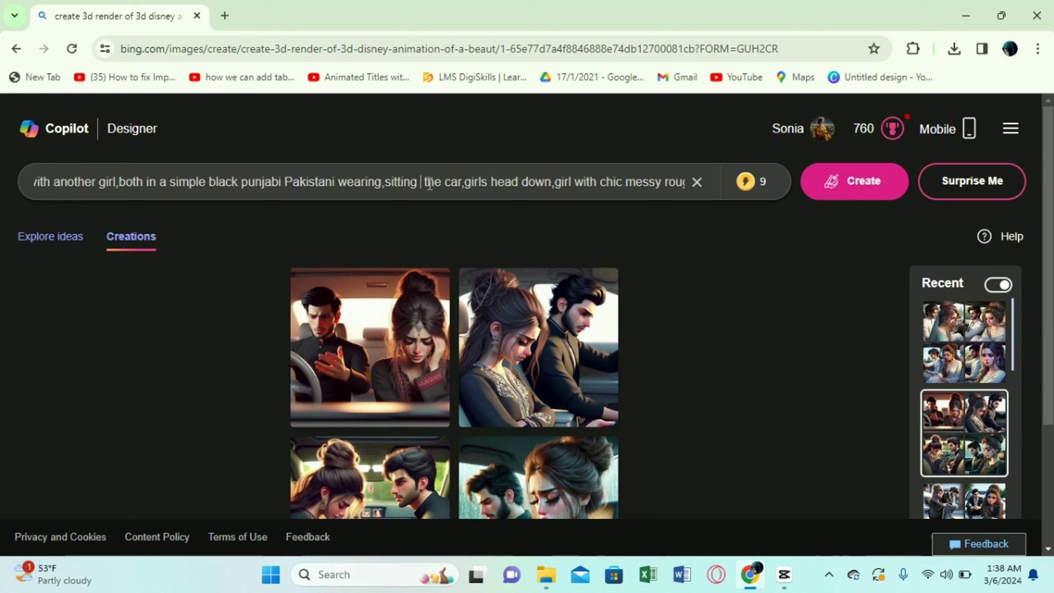
text(on)
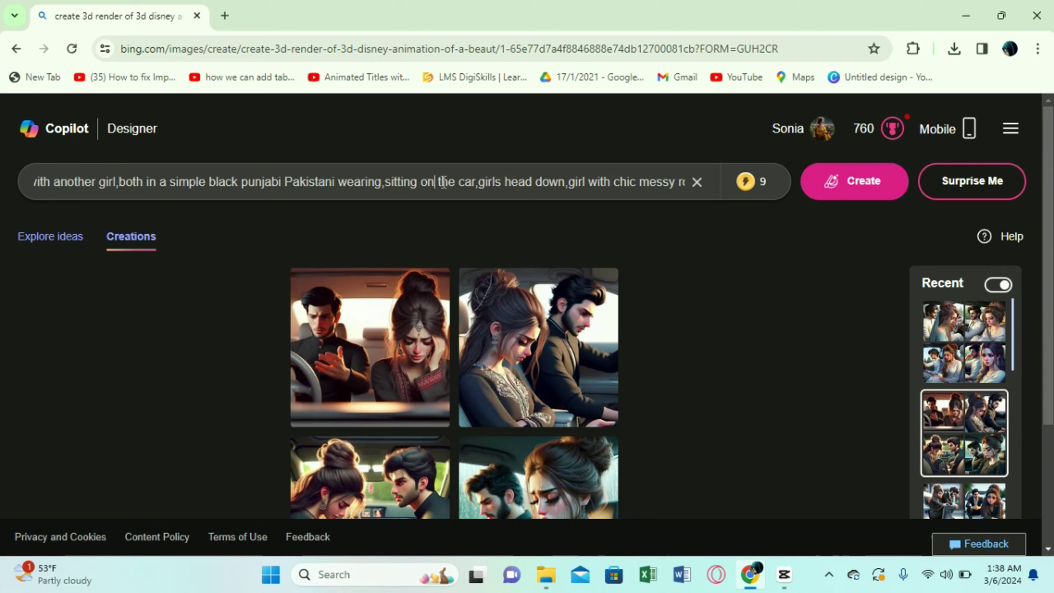
click(459, 183)
text(white)
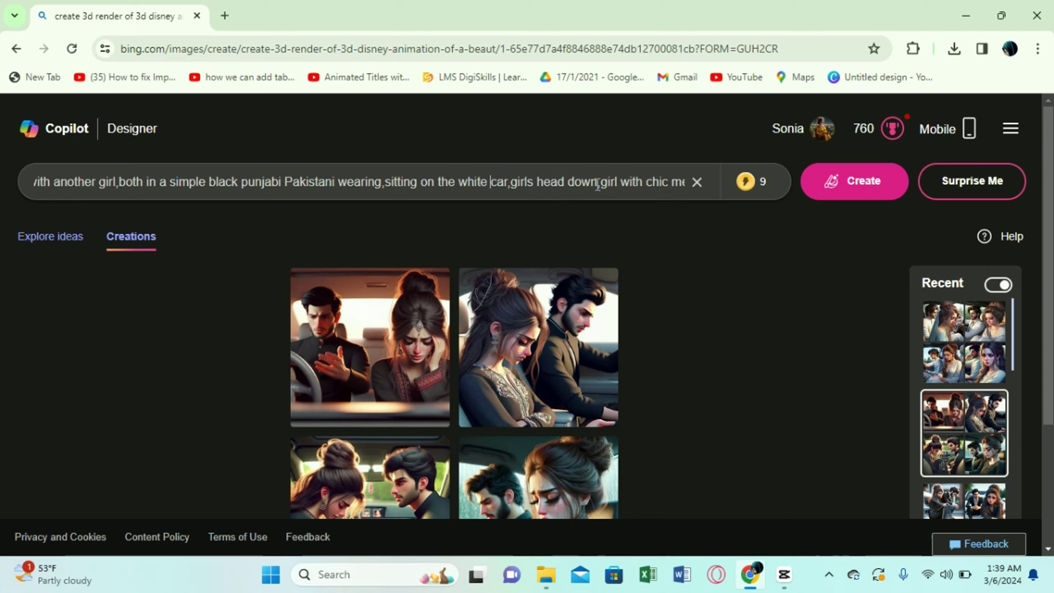
Replace crying with sad later in the prompt and generate new images.
drag(602, 183, 700, 182)
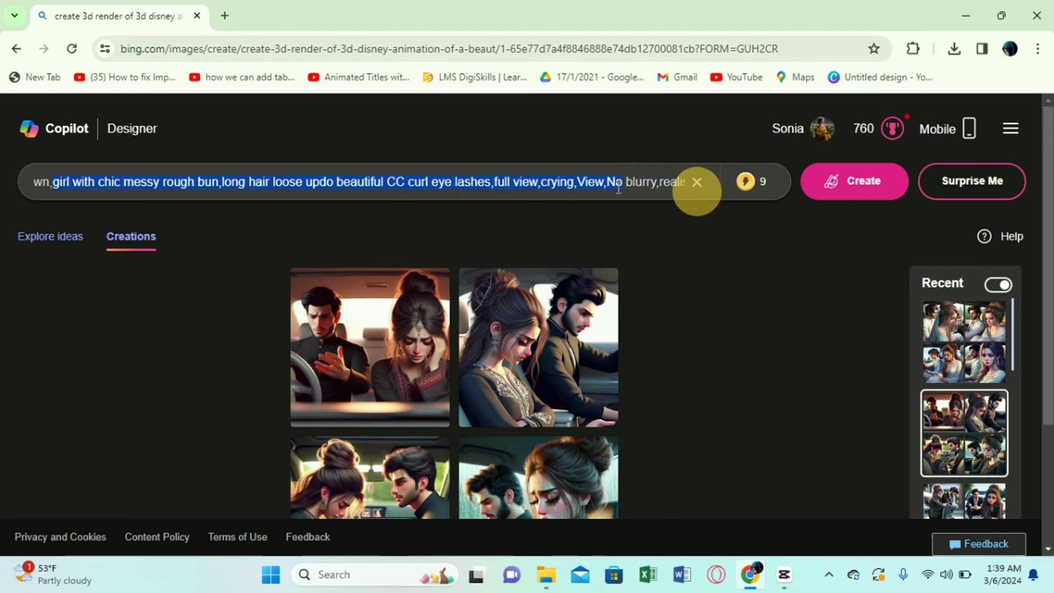
click(573, 182)
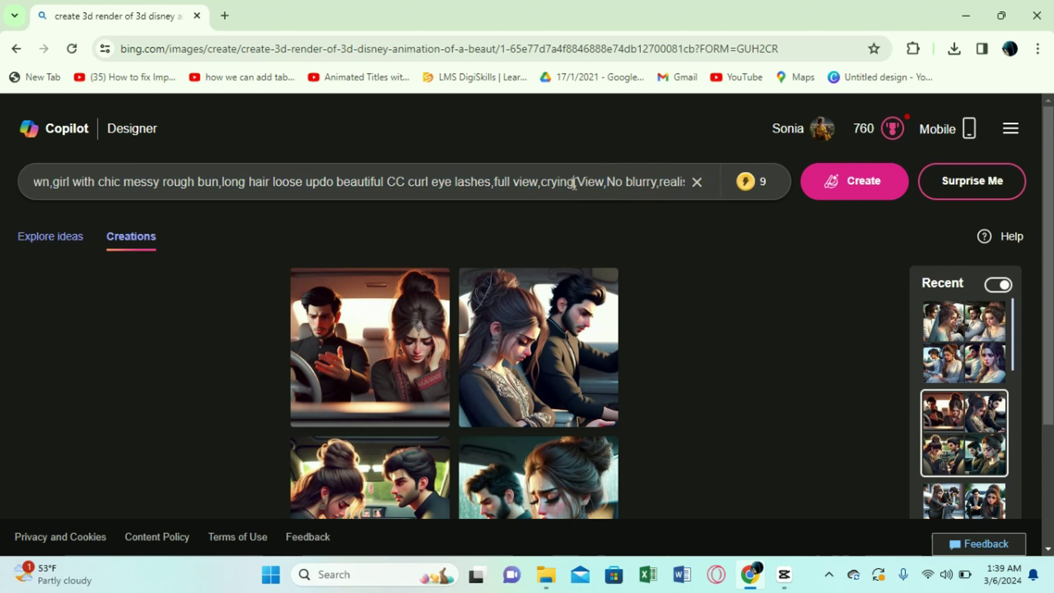
key(BackSpace)
key(BackSpace)
key(BackSpace)
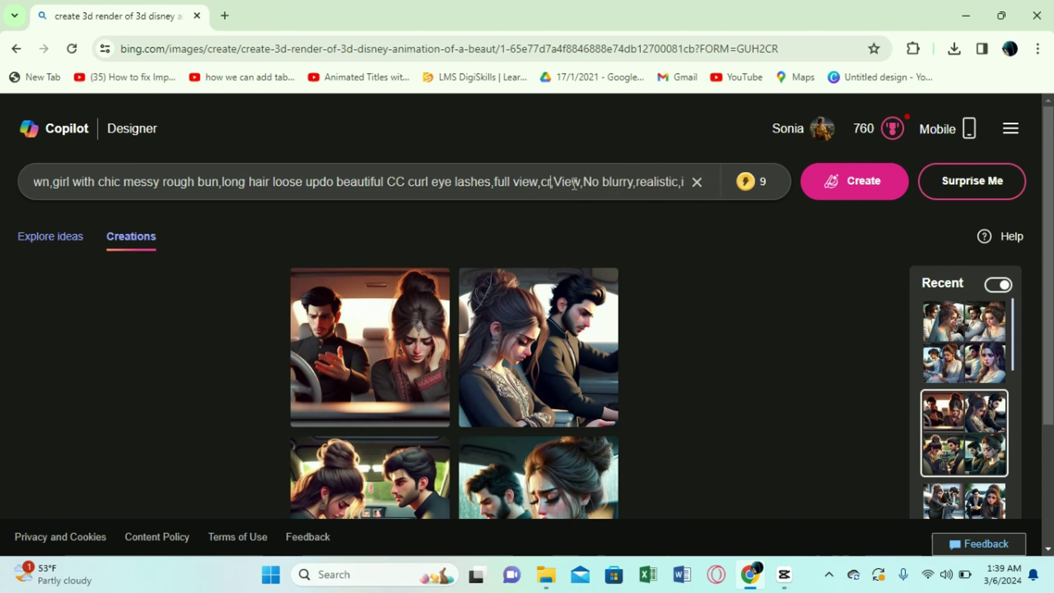
text(sad)
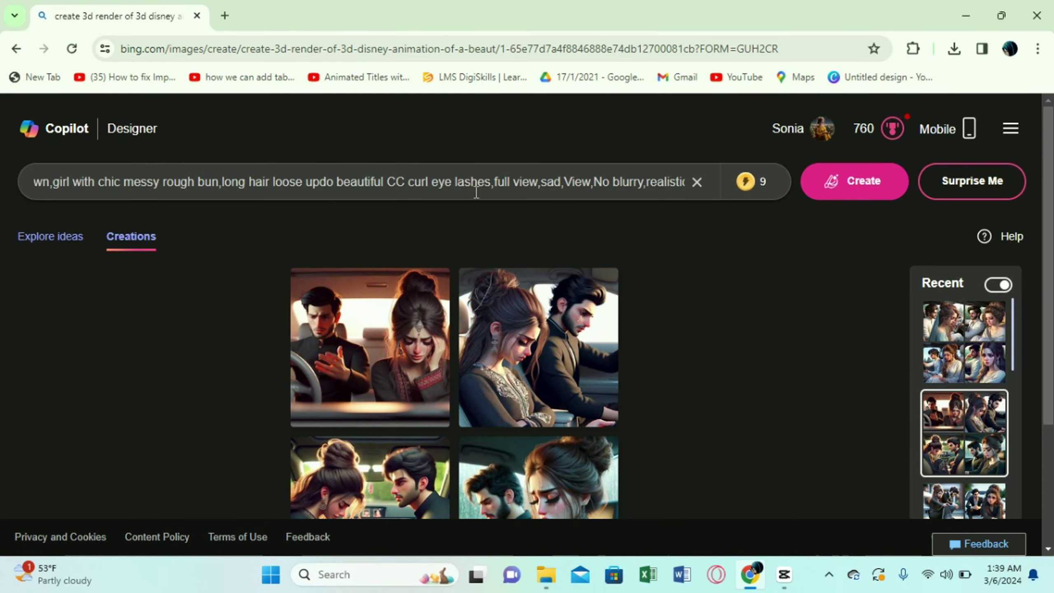
click(605, 229)
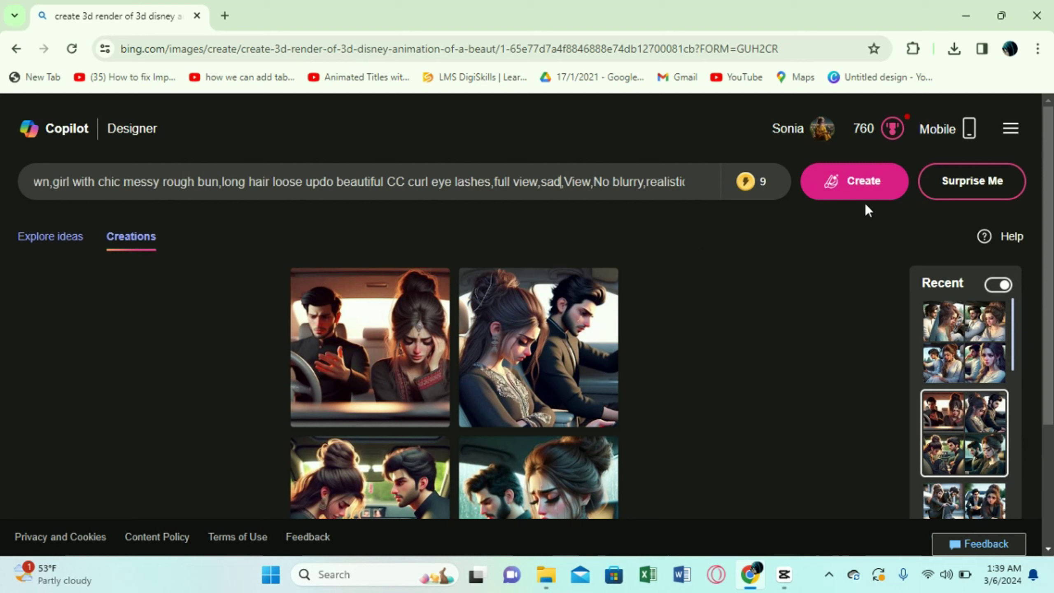
click(865, 185)
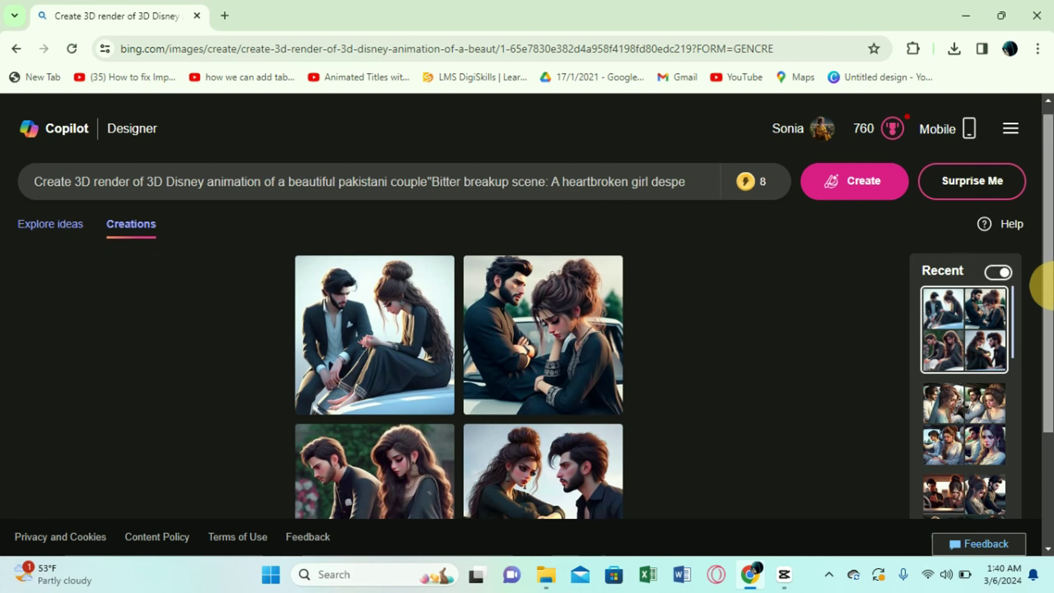
drag(1046, 272, 1042, 353)
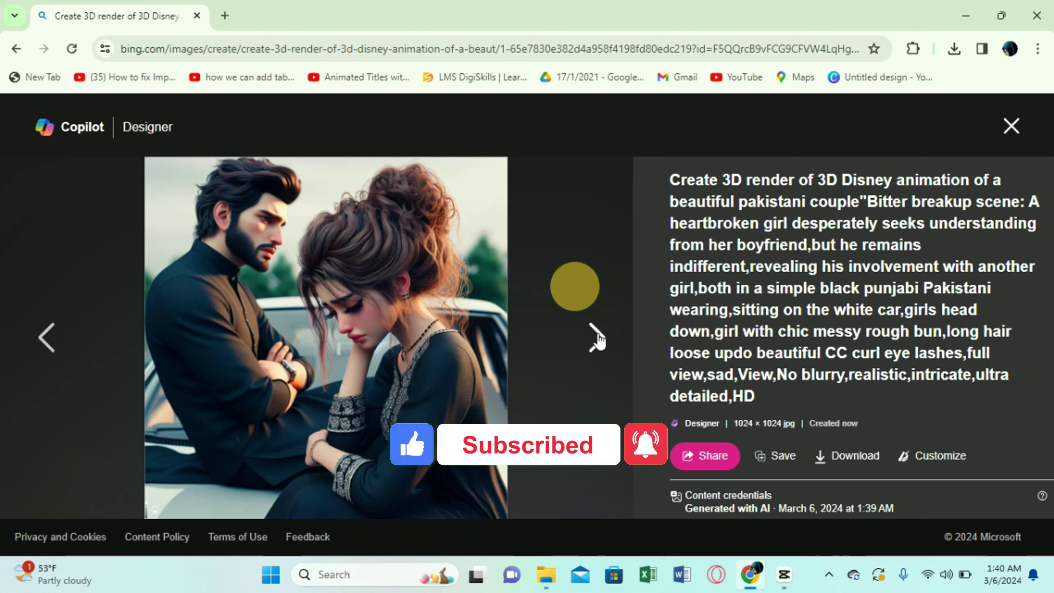
View the remaining outdoor couple images full size, then close the viewer.
click(596, 338)
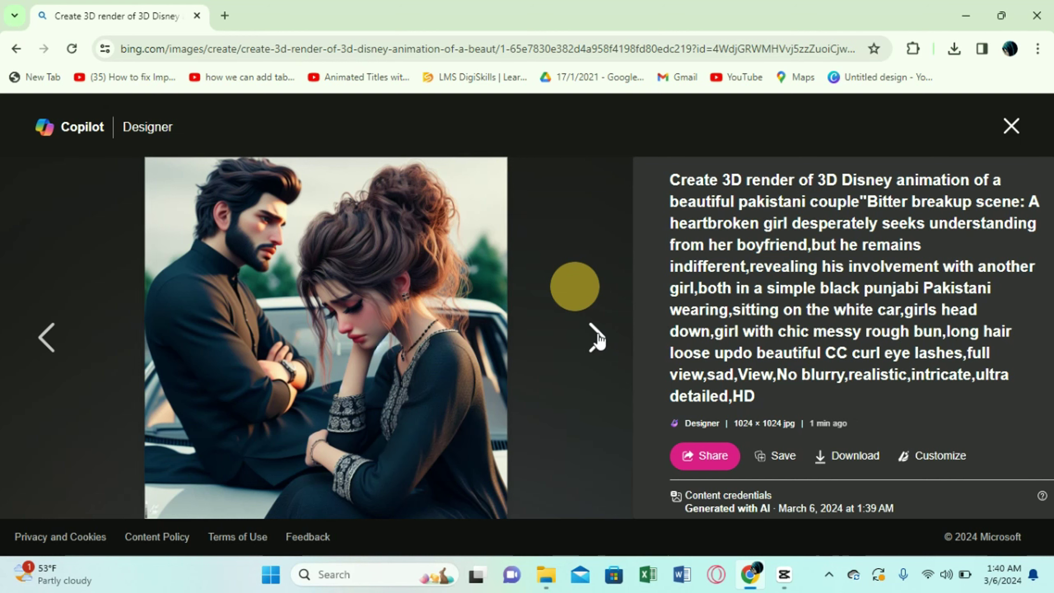
click(601, 341)
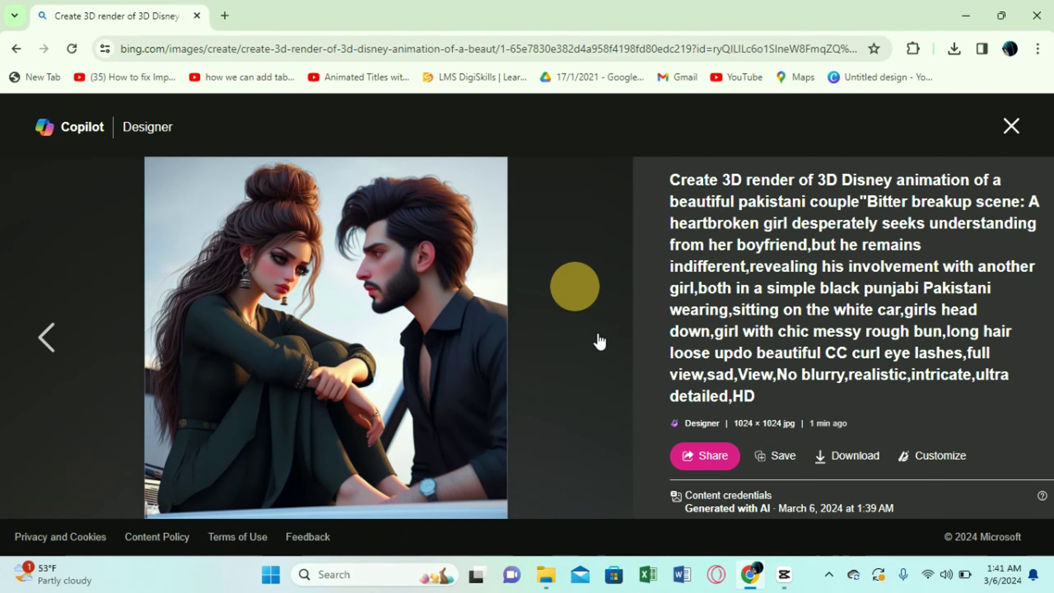
click(1011, 126)
mouse_move(577, 182)
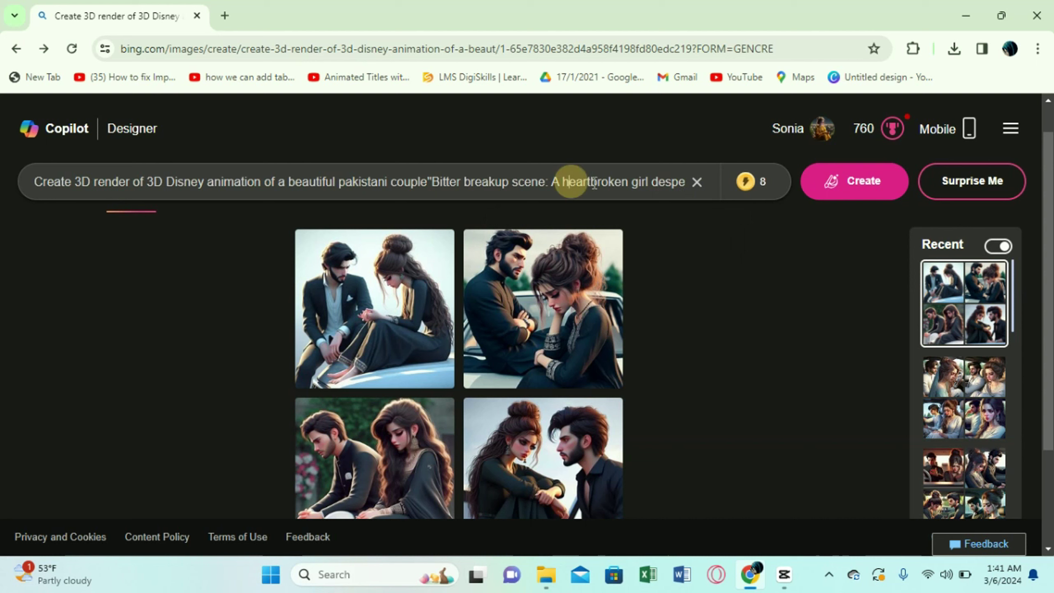
mouse_move(570, 181)
mouse_down()
mouse_move(727, 188)
mouse_move(706, 181)
mouse_up()
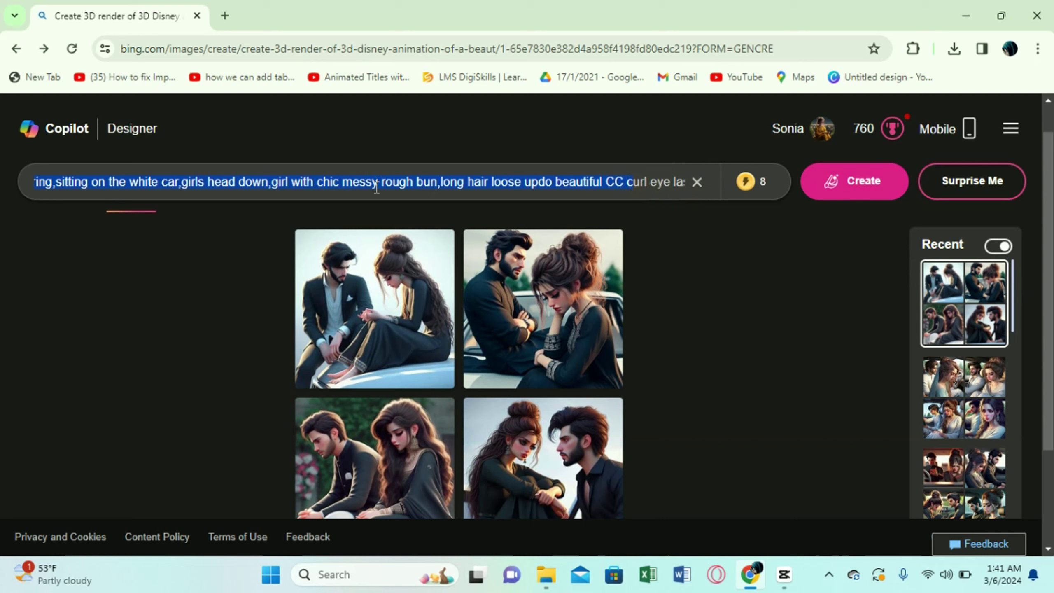
Remove chic and change the car description from white to black in the prompt.
click(340, 182)
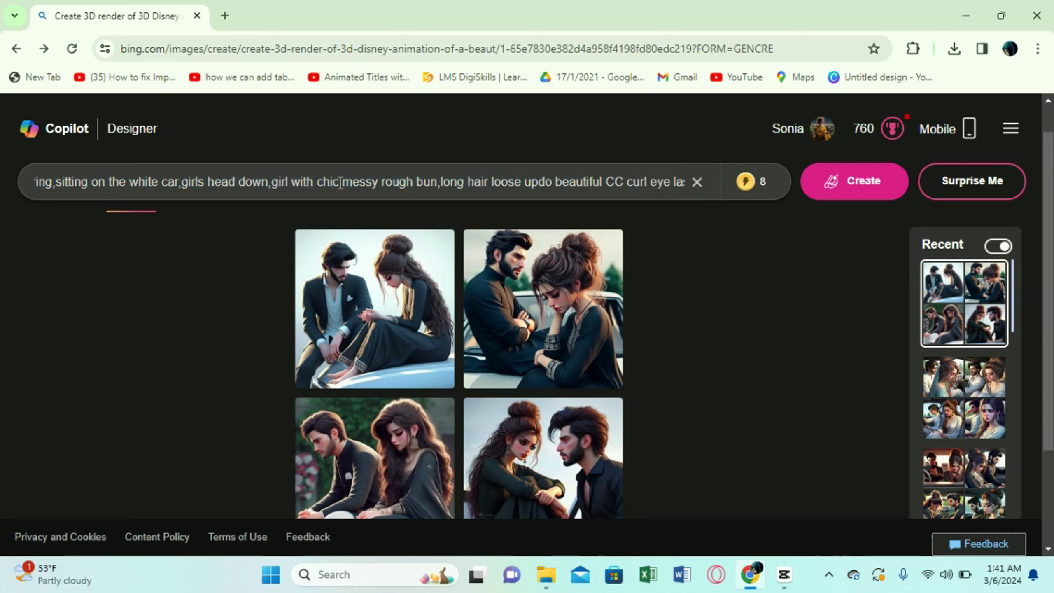
key(BackSpace)
key(BackSpace)
key(BackSpace)
key(BackSpace)
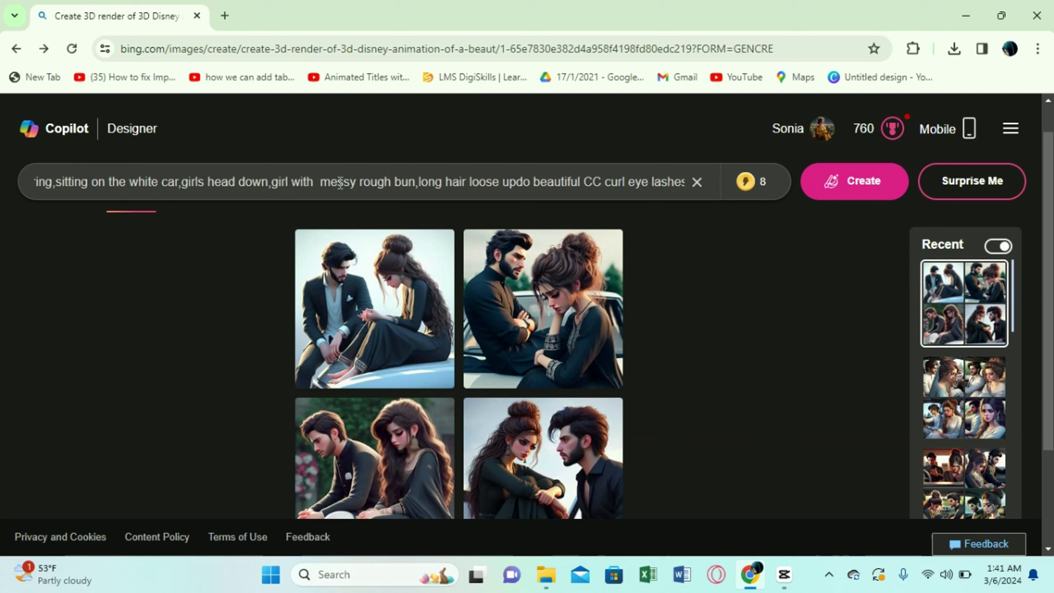
text(high)
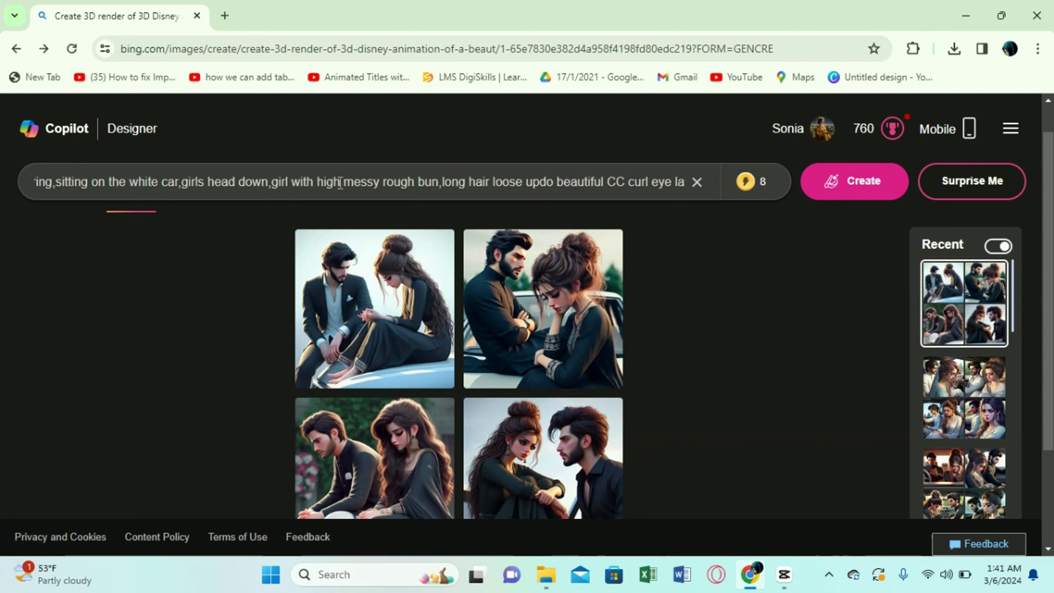
click(491, 188)
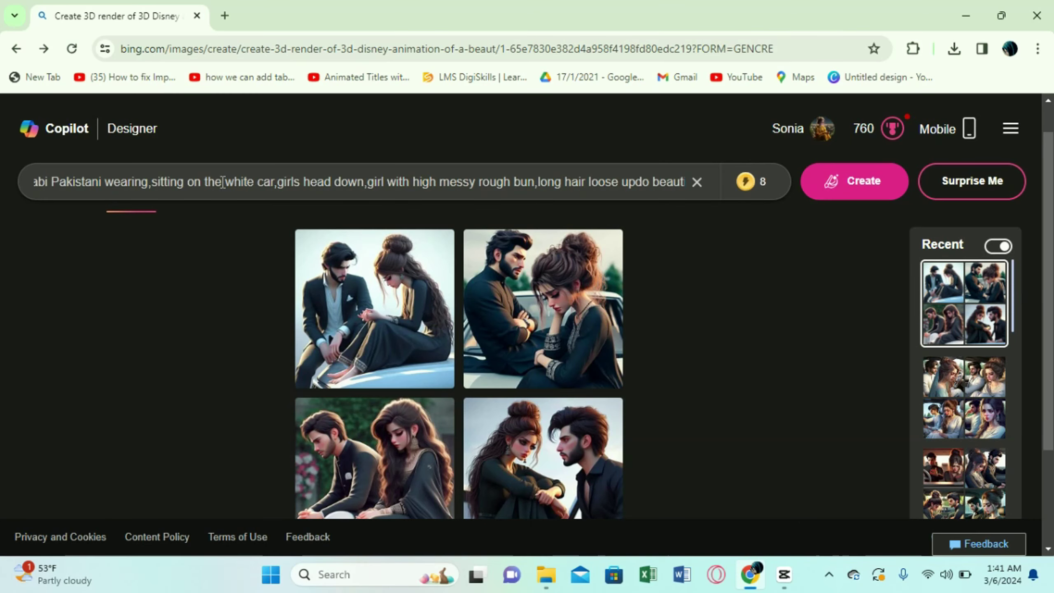
key(BackSpace)
key(BackSpace)
key(BackSpace)
key(BackSpace)
key(BackSpace)
key(BackSpace)
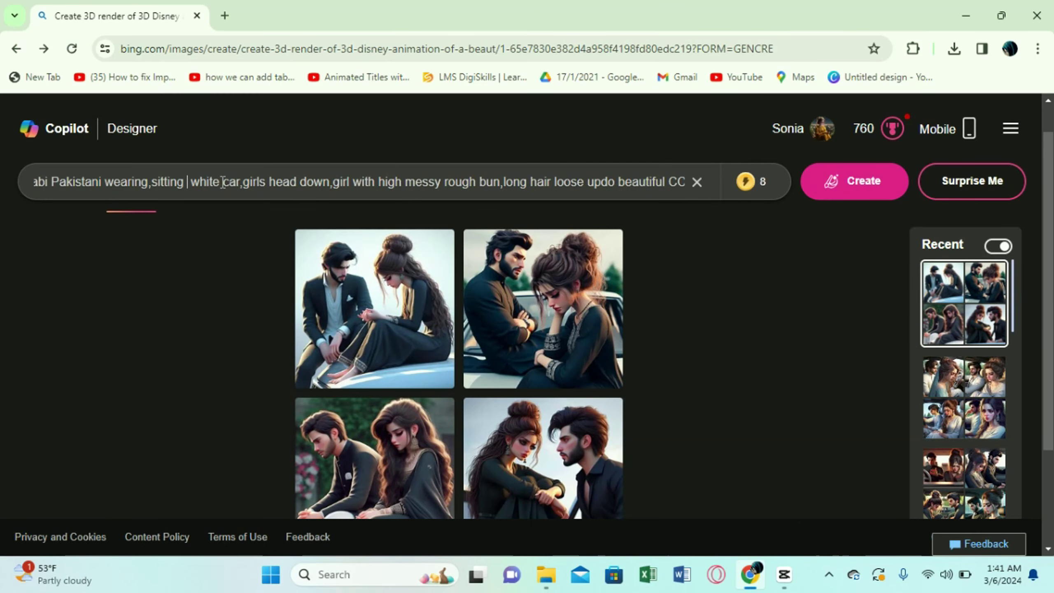
text(f)
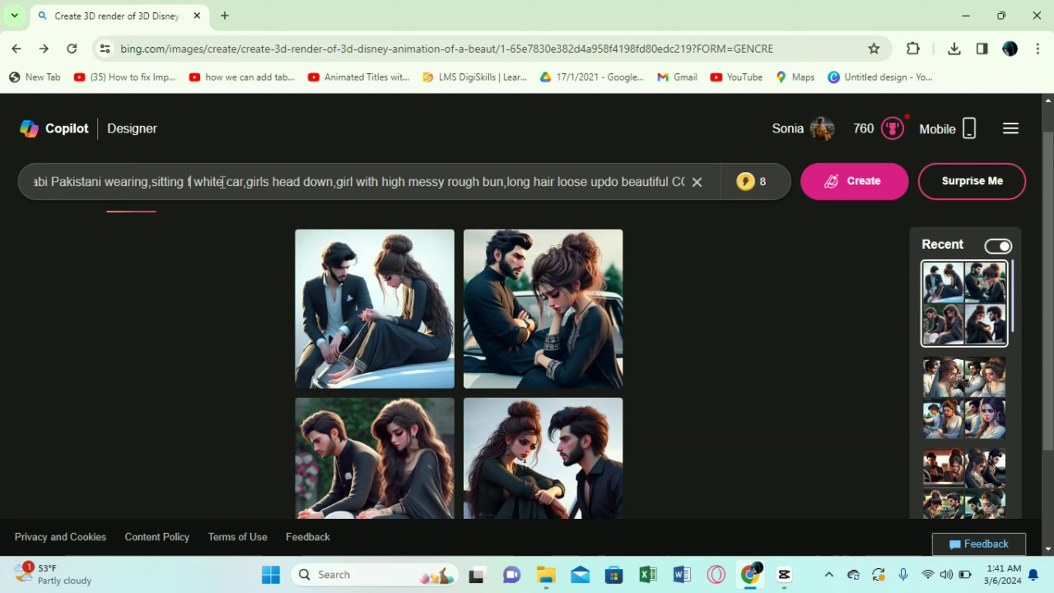
text(ront)
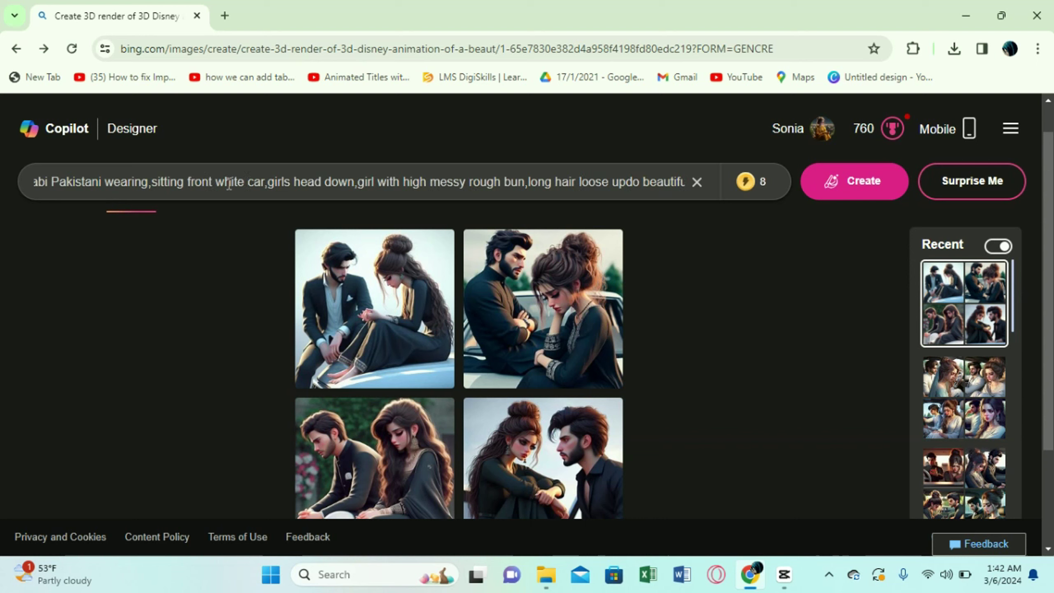
text( of)
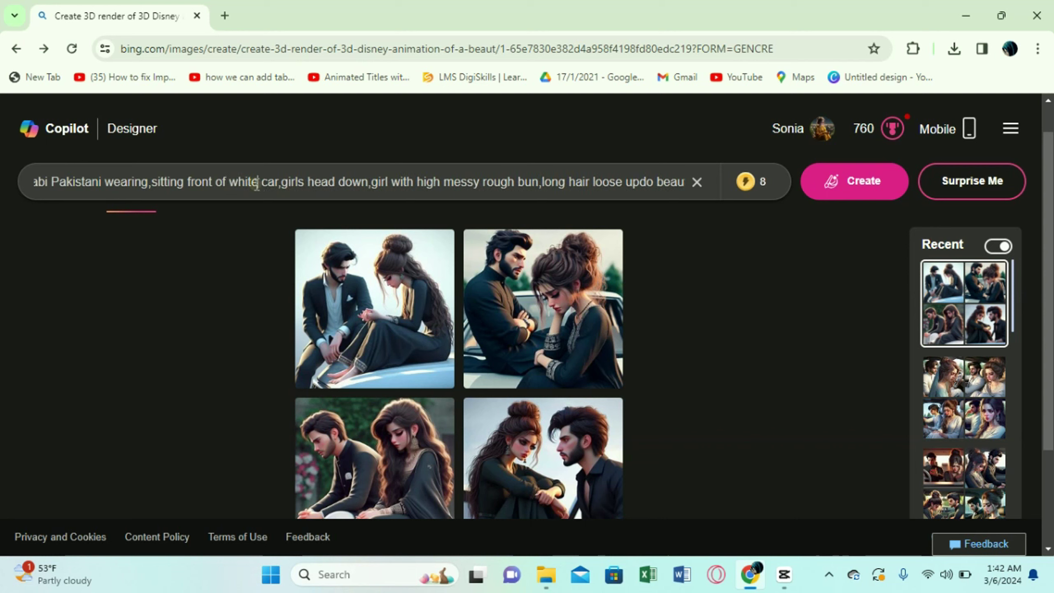
key(BackSpace)
key(BackSpace)
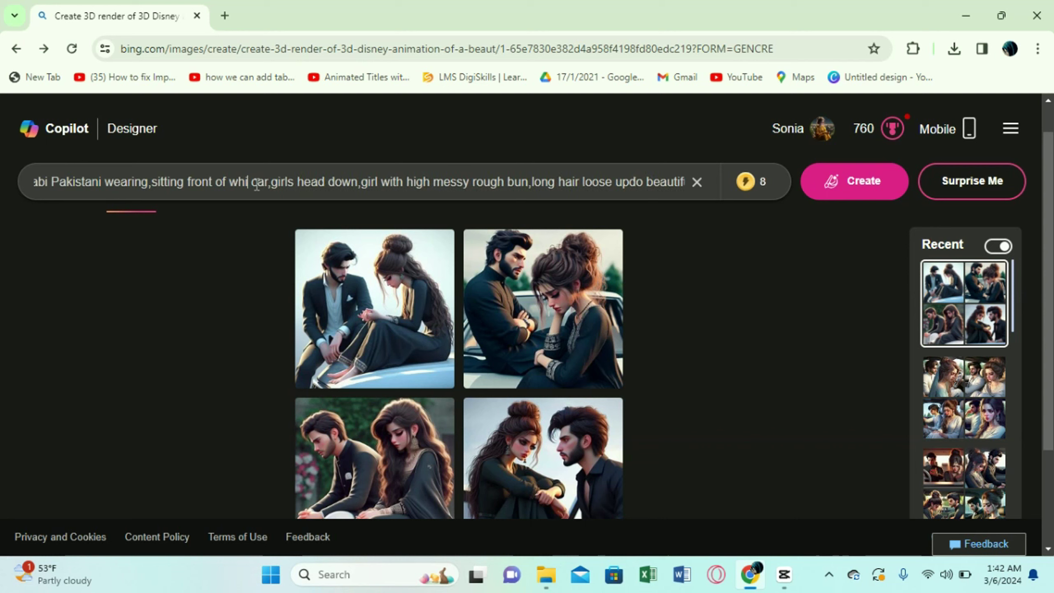
key(BackSpace)
key(BackSpace)
key(BackSpace)
text(bl)
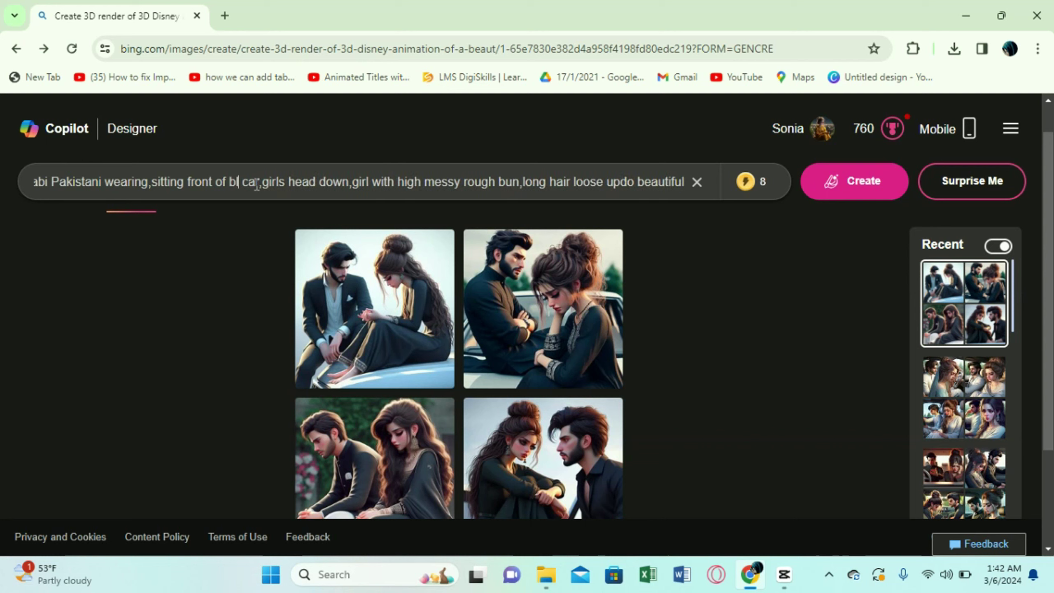
text(ack)
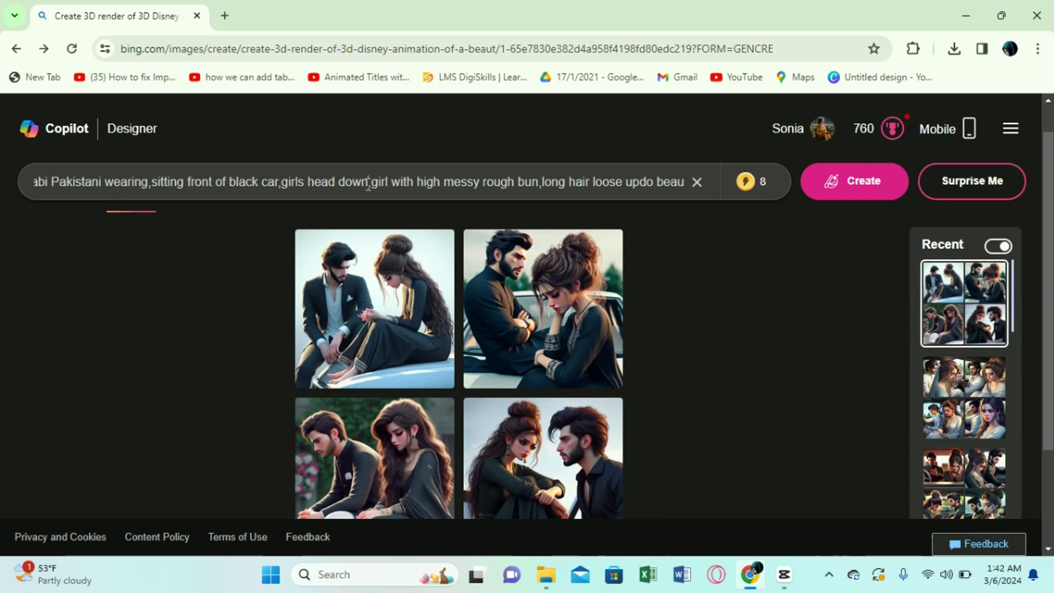
Replace the girls head down phrase with hidden face girl.
click(369, 183)
key(BackSpace)
key(BackSpace)
key(BackSpace)
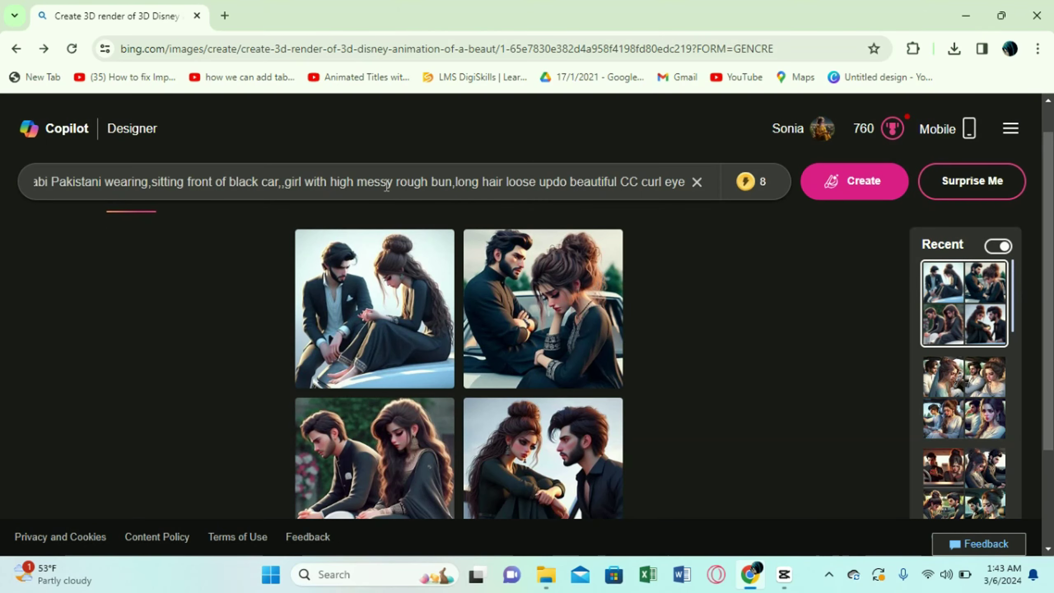
text(hi)
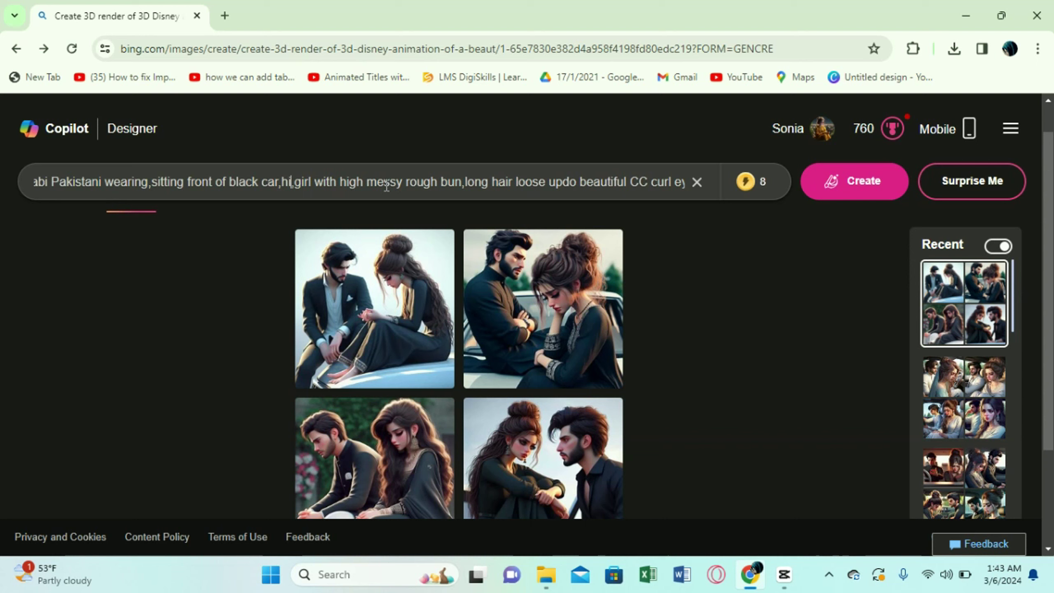
text(dden face)
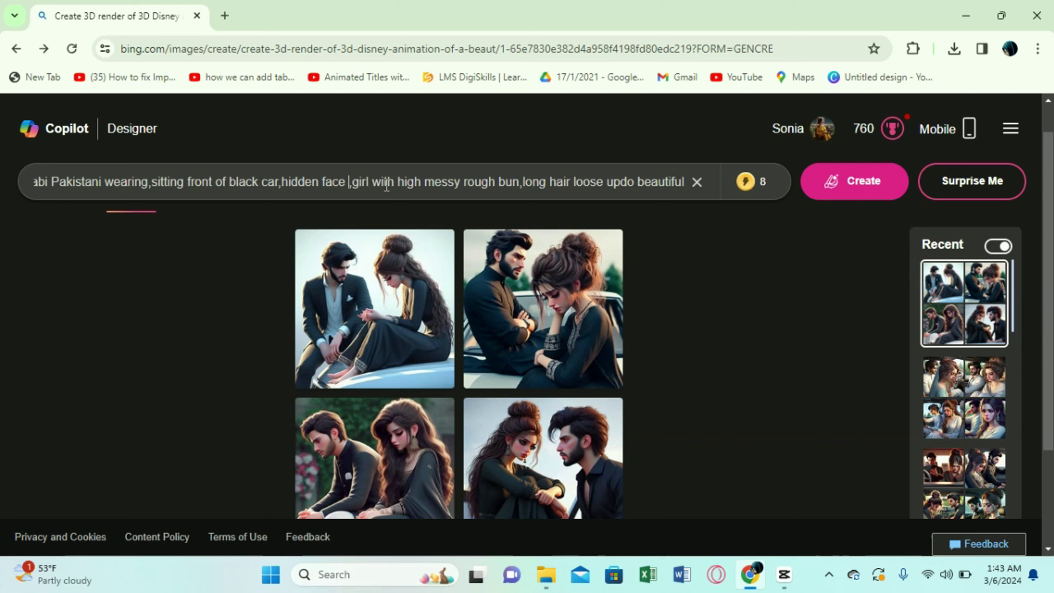
text( girl)
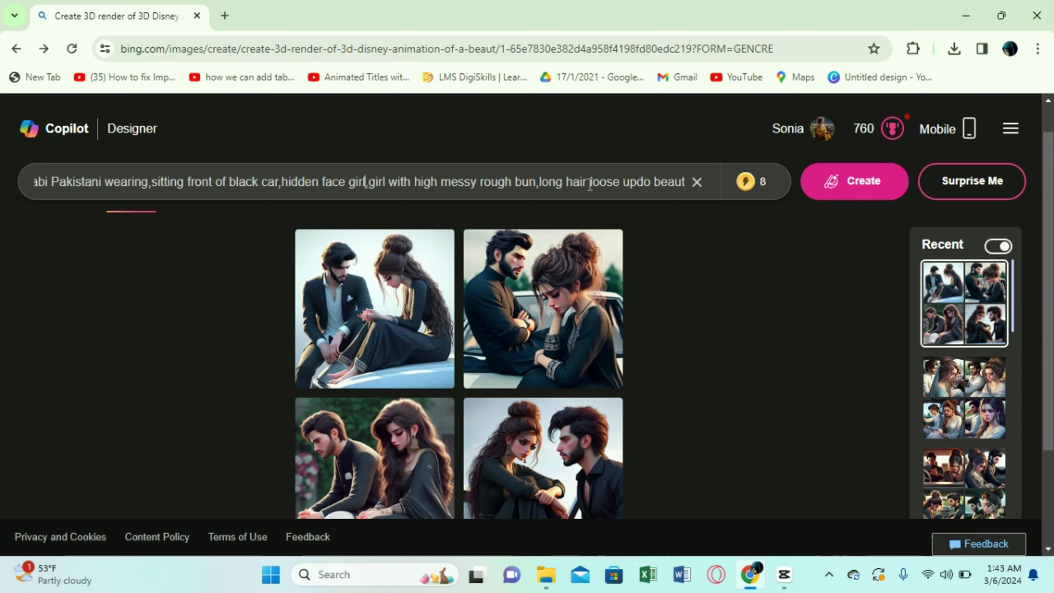
click(590, 182)
Generate images from the revised prompt and view the masked-girl image full size.
click(854, 180)
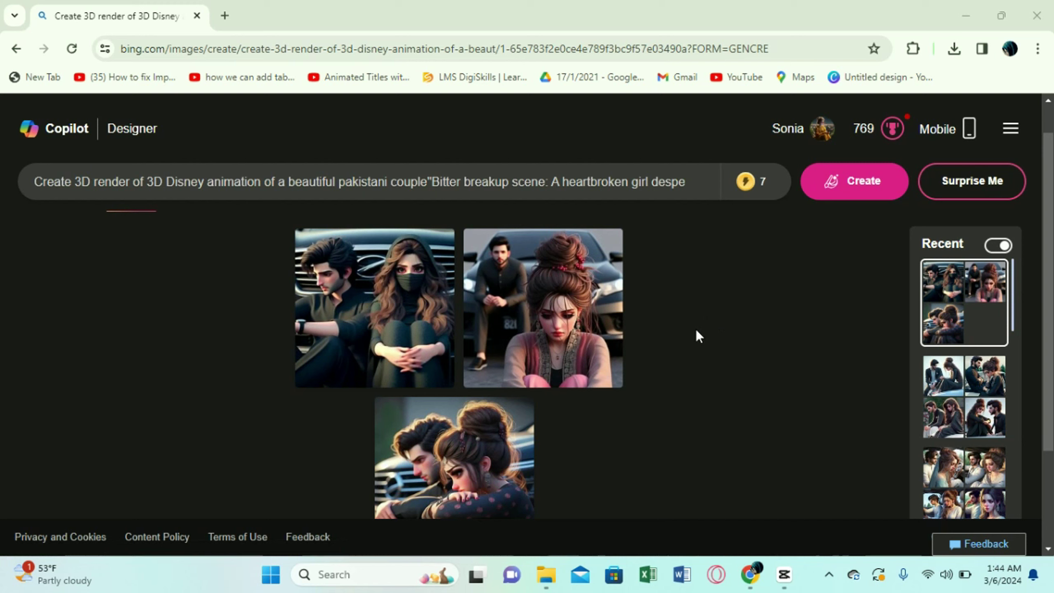
click(551, 183)
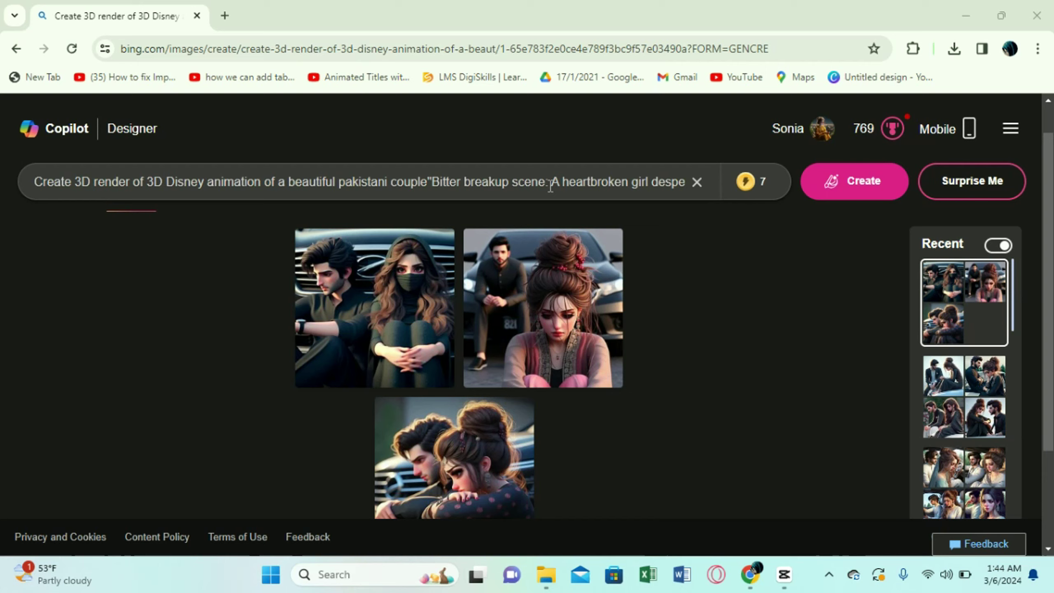
click(374, 321)
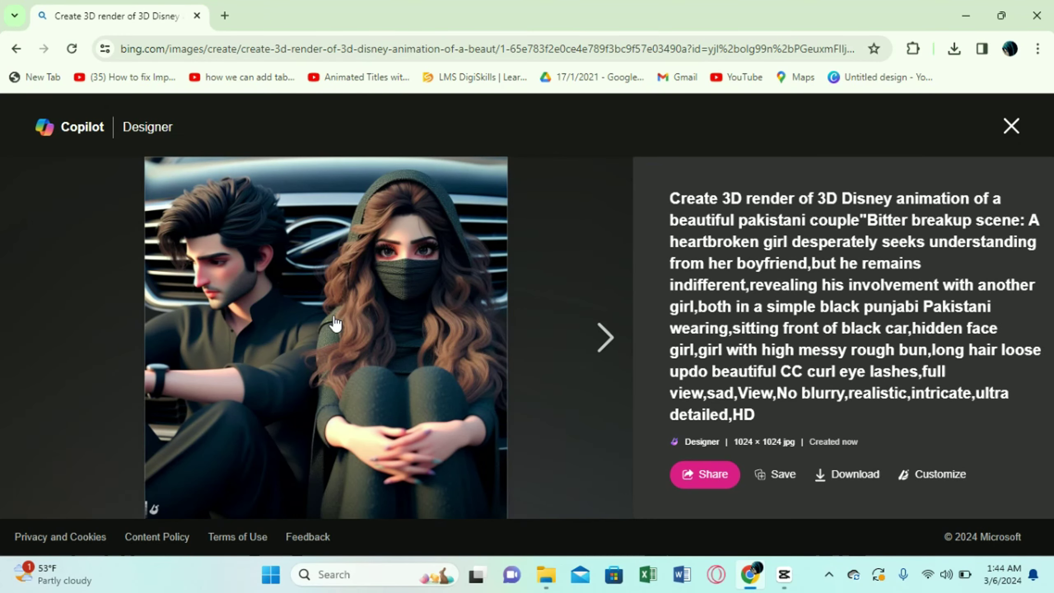
View the next generated image, then close the viewer to return to the results grid.
click(595, 337)
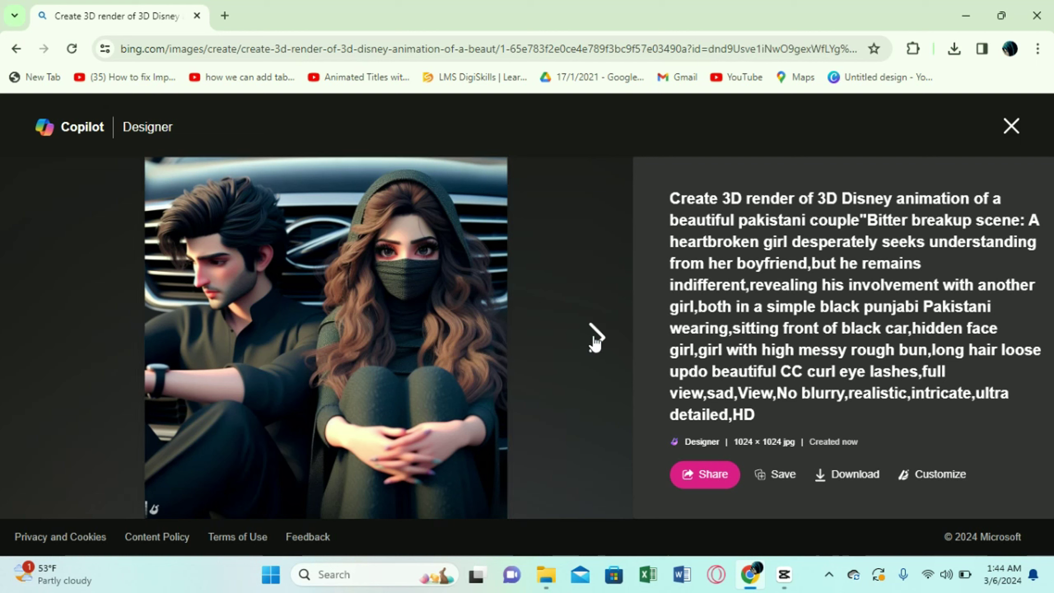
click(595, 338)
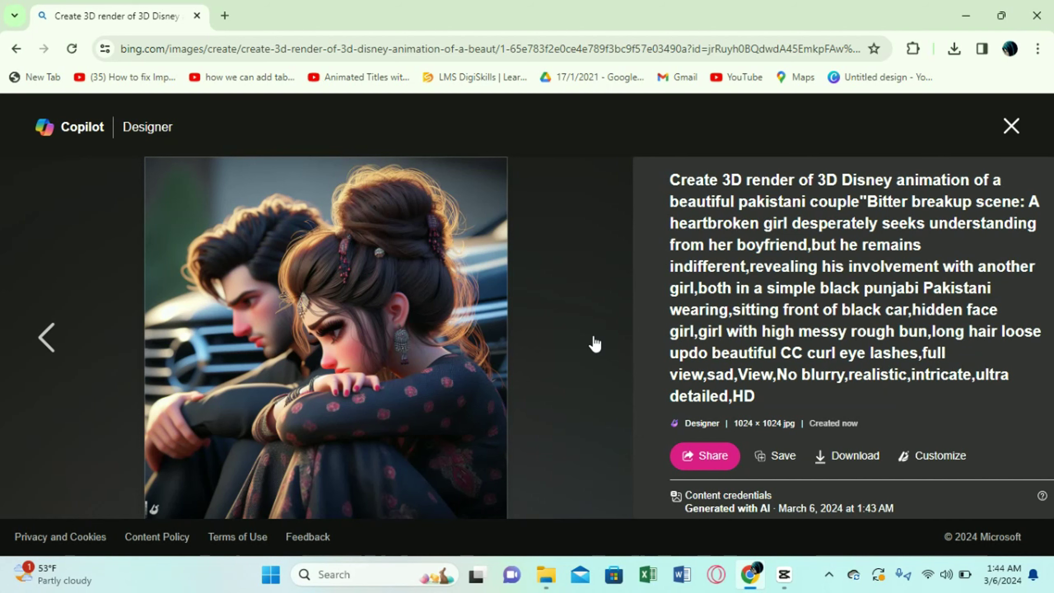
click(1011, 126)
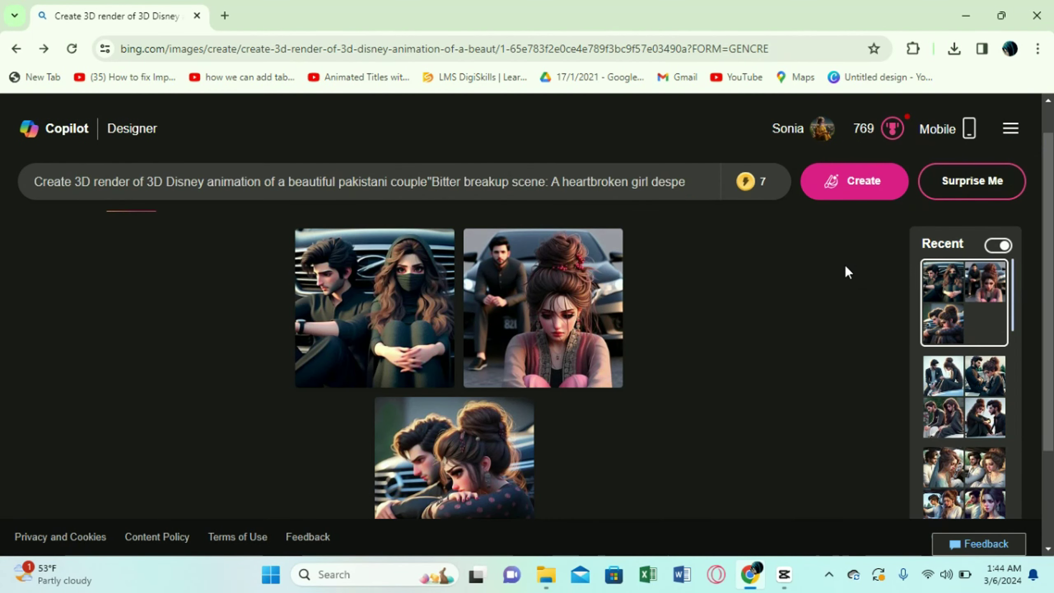
drag(1048, 272, 1042, 362)
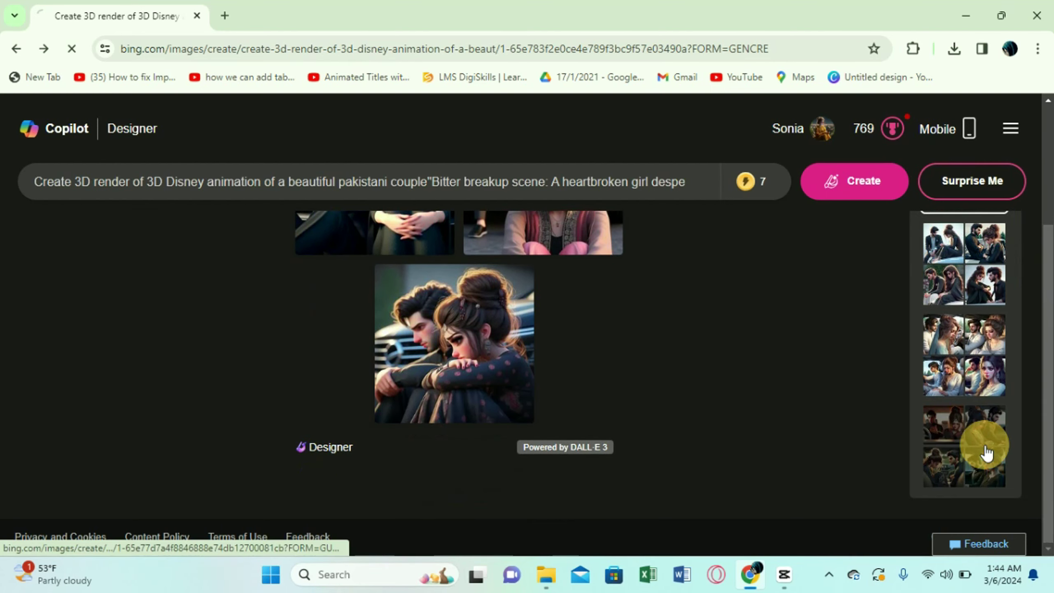
click(987, 451)
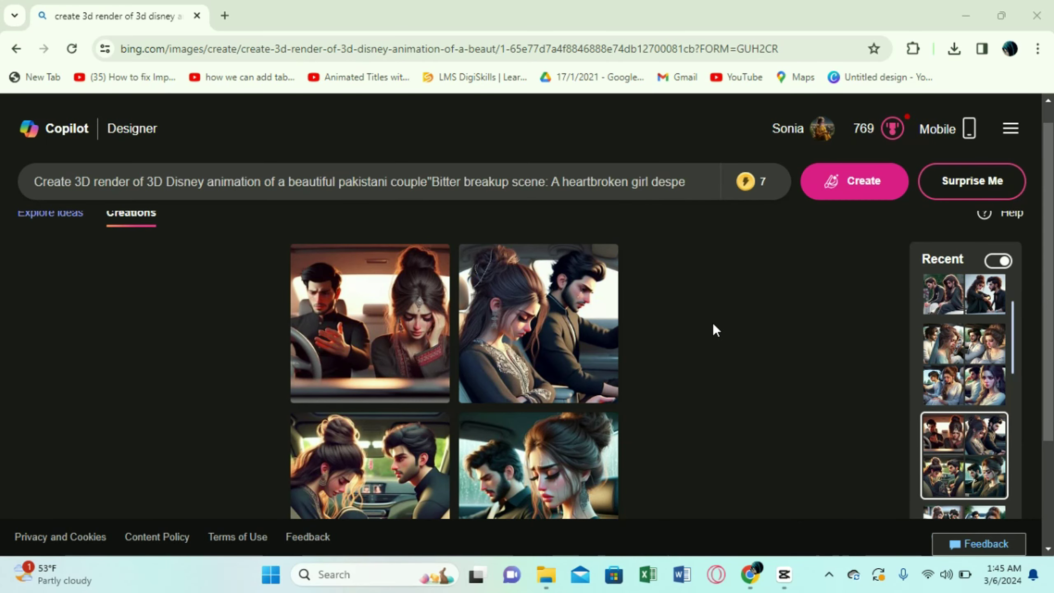
click(963, 367)
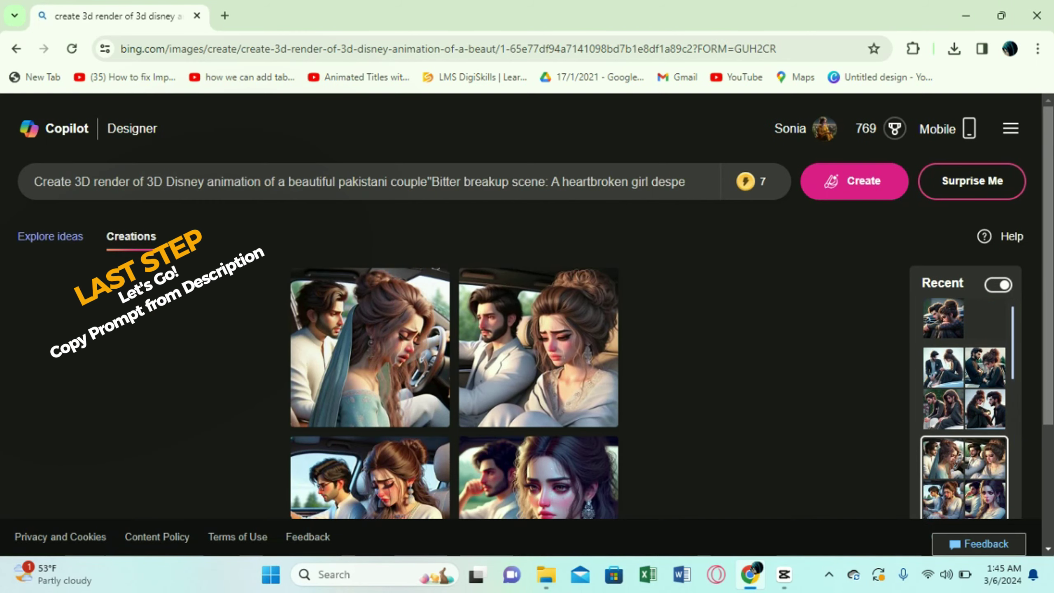
scroll(779, 377, down, 1)
drag(1041, 289, 1046, 326)
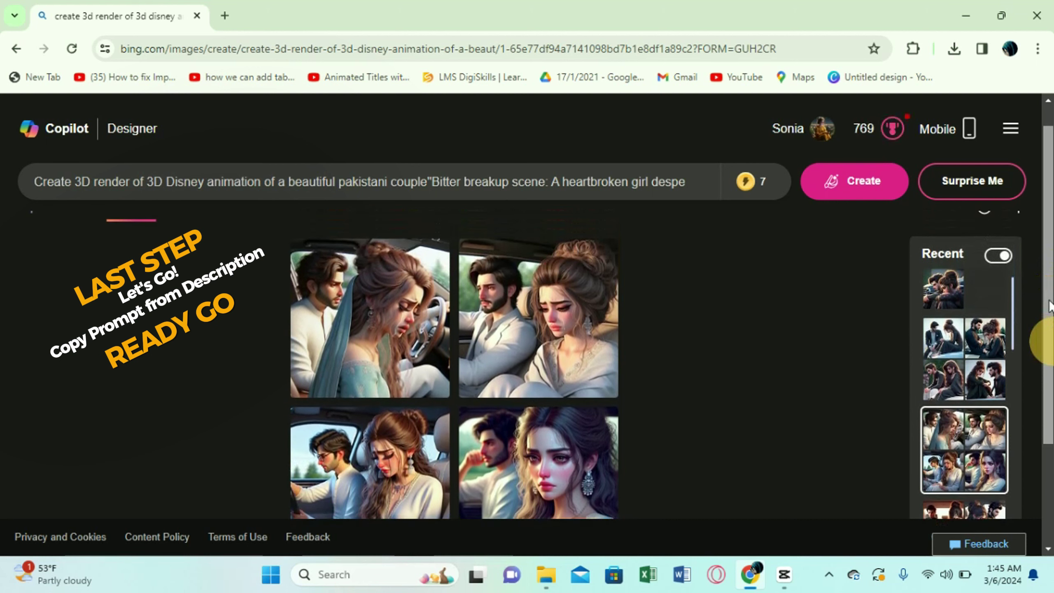
click(957, 356)
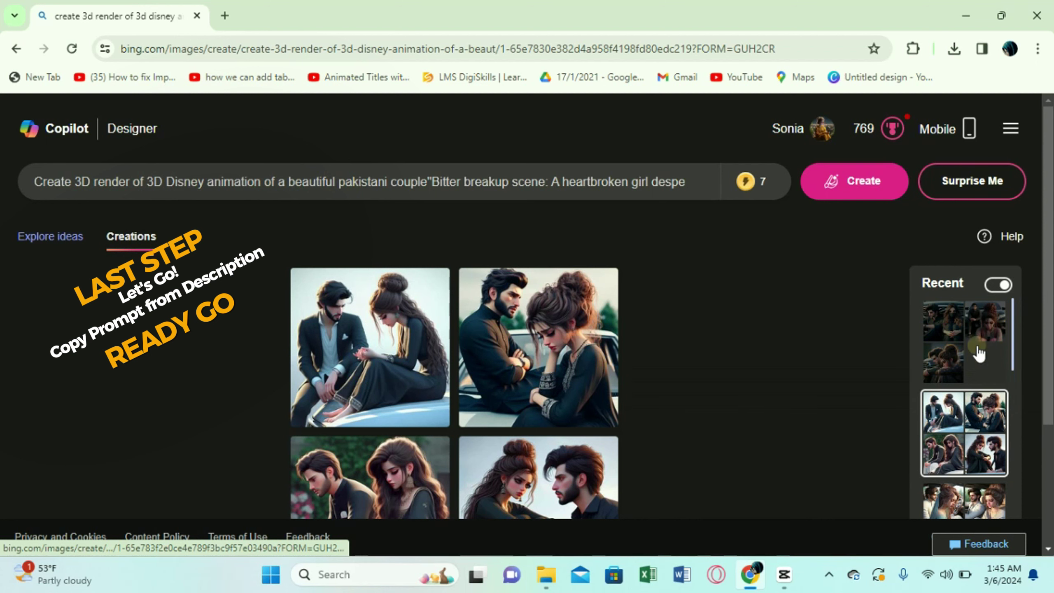
click(978, 346)
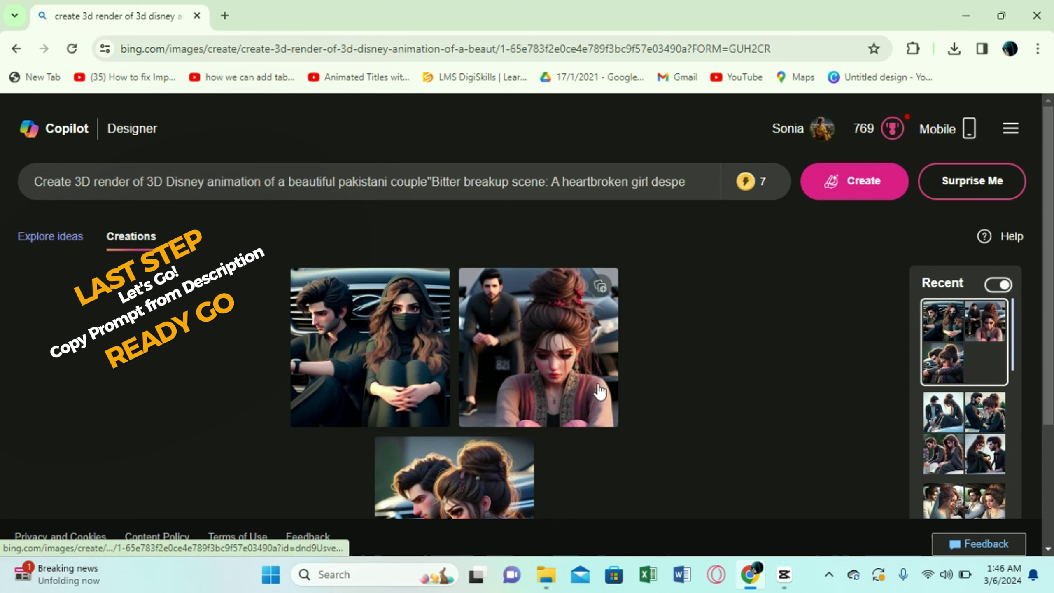
Download the masked-girl couple image and dismiss the browser downloads panel.
click(391, 366)
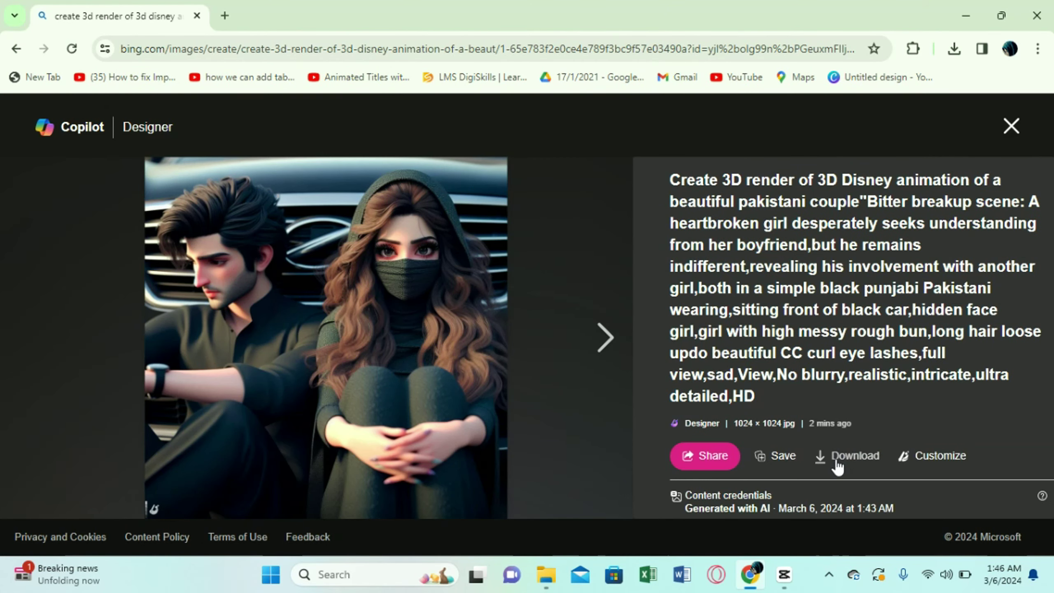
click(838, 464)
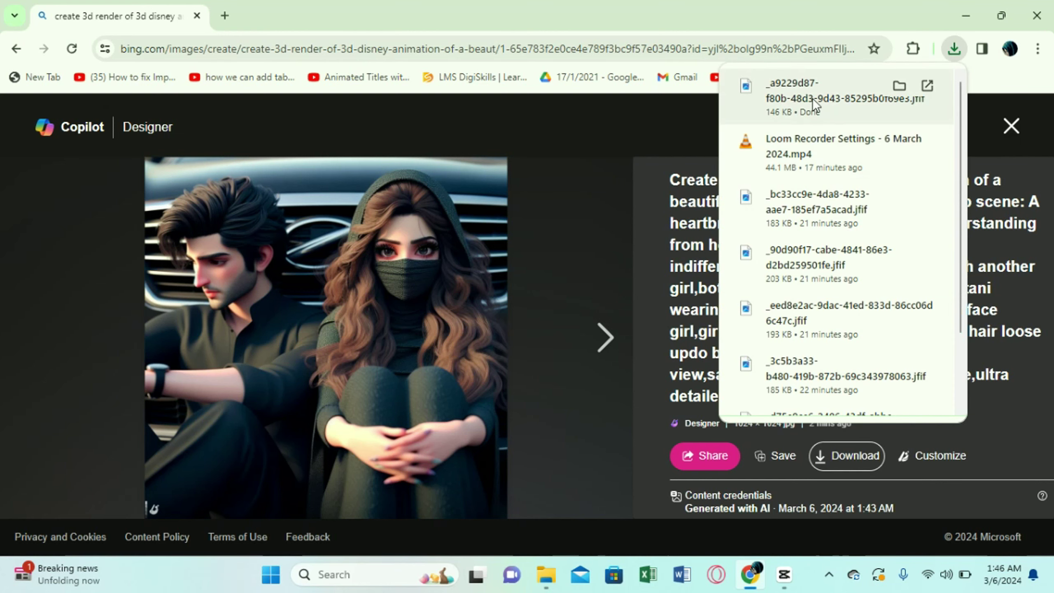
click(618, 127)
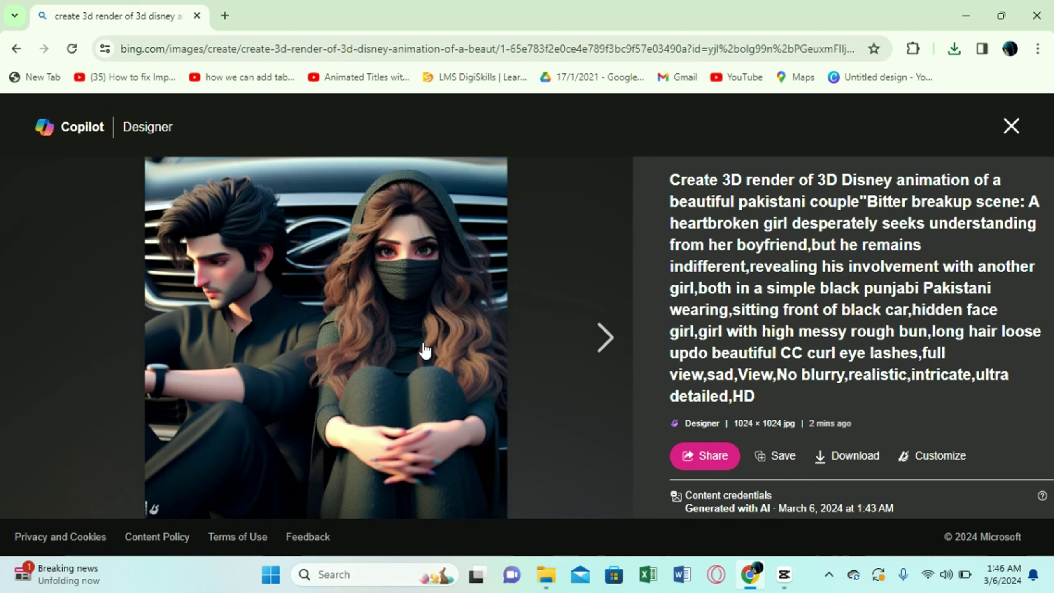
Close the image viewer to return to the three-image results grid.
click(1012, 127)
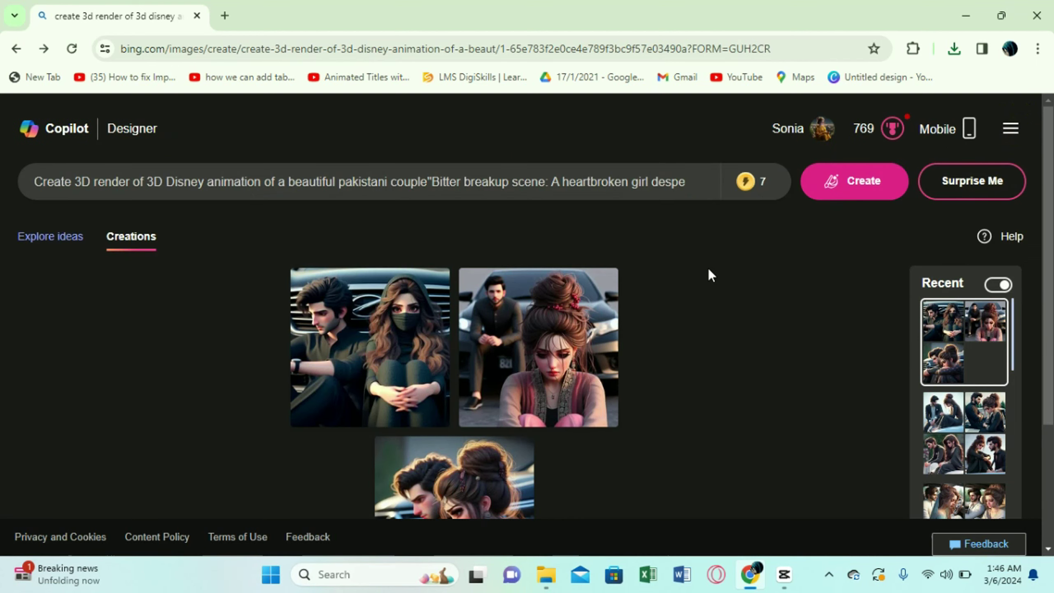